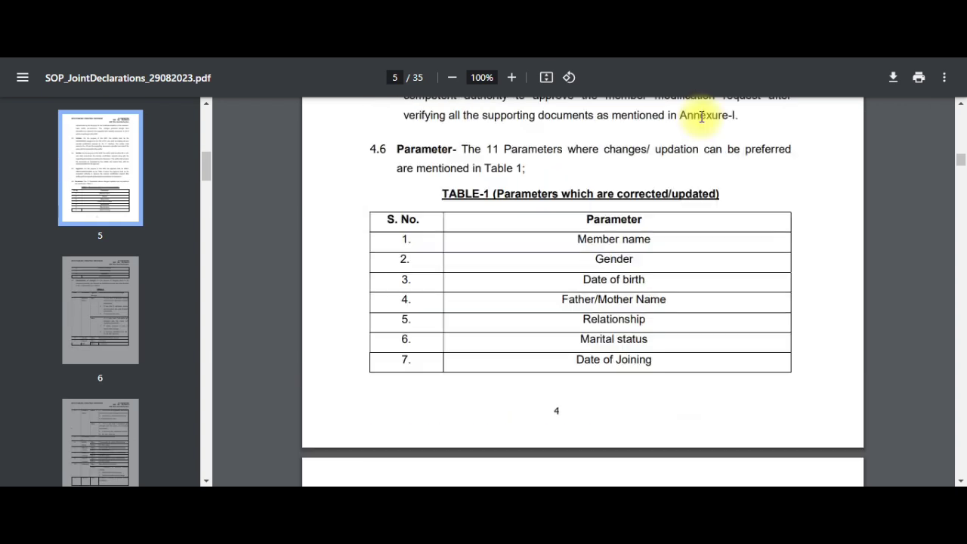
Return to the top of the SOP PDF and scroll to page 2 showing SOP JD/2022/1's title
drag(960, 155, 960, 110)
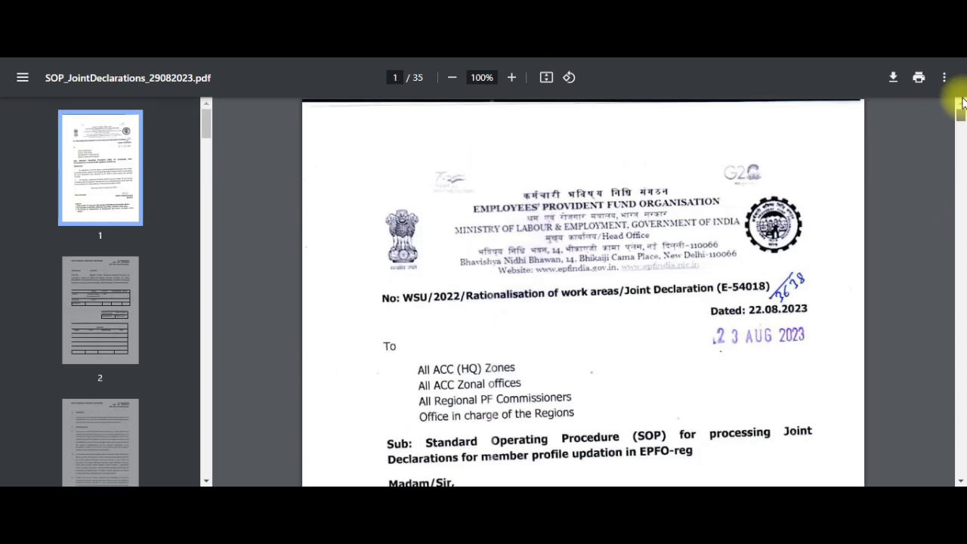
scroll(648, 320, down, 2)
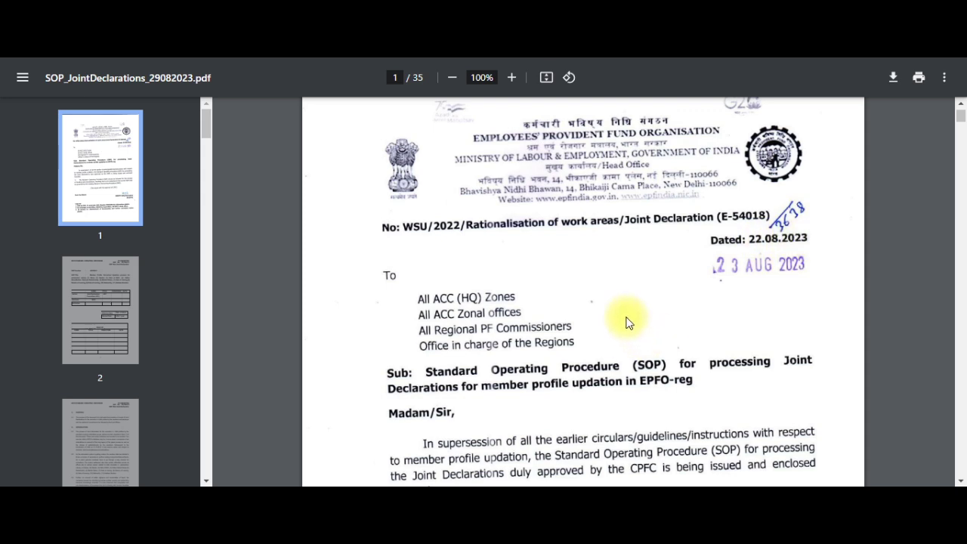
scroll(627, 321, down, 5)
scroll(625, 318, down, 6)
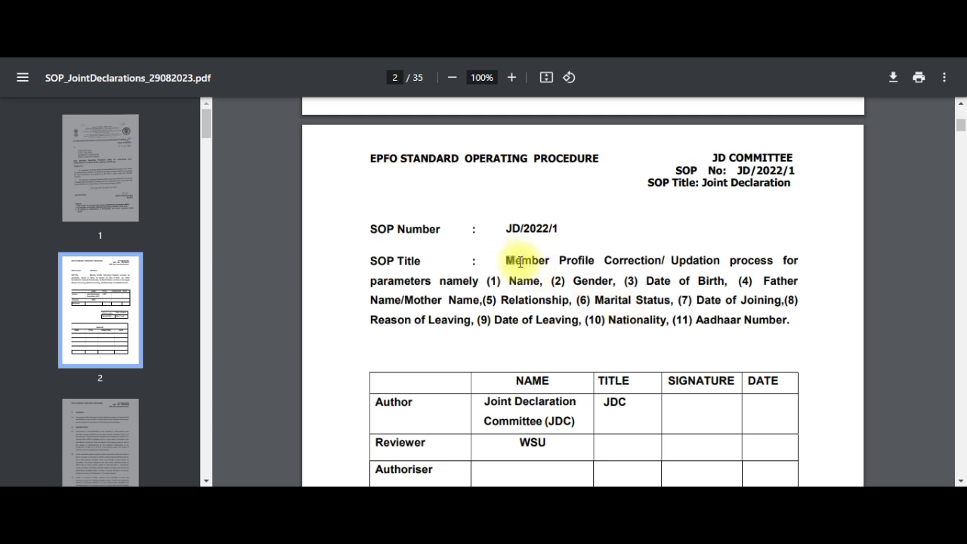
Highlight Gender, Relationship, Marital Status, Date of Joining and Reason of Leaving in turn, ending on Date of Leaving
drag(520, 263, 655, 261)
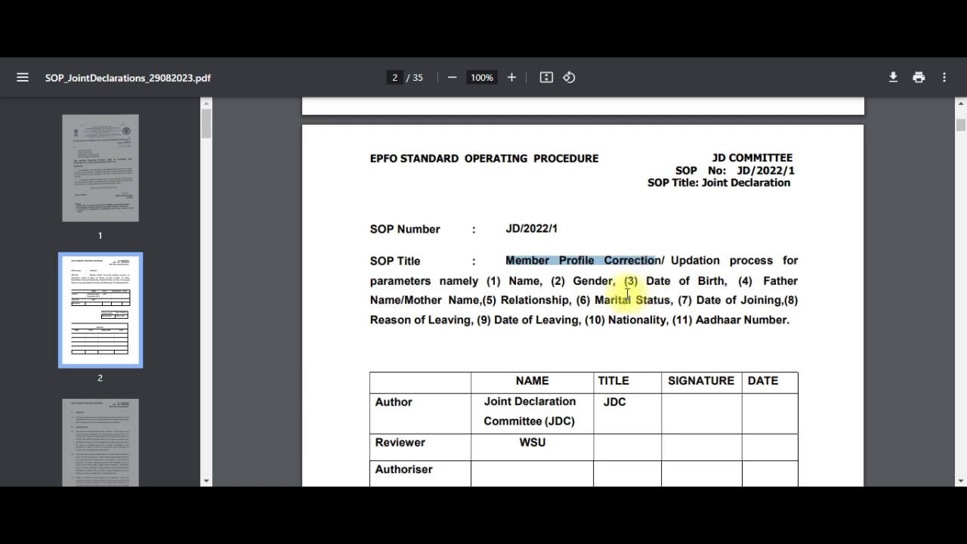
click(516, 282)
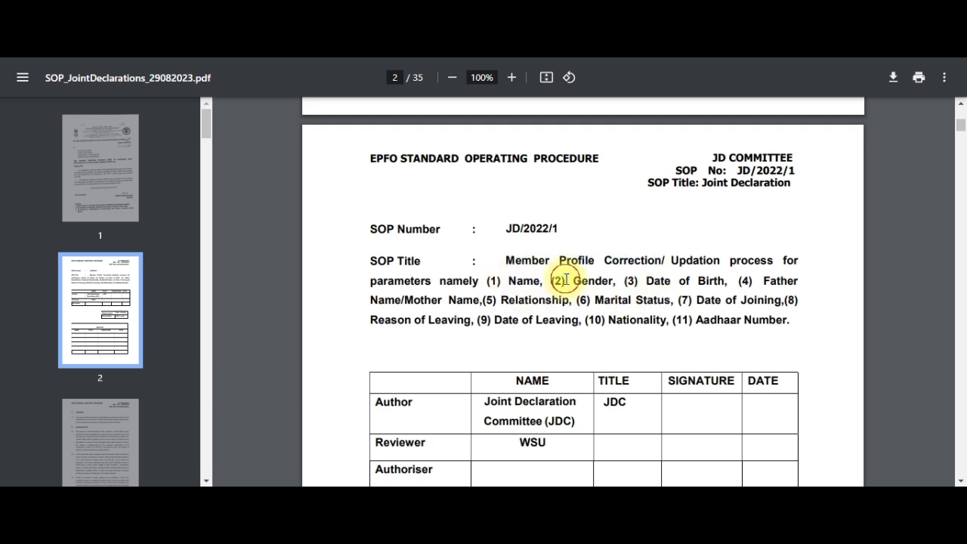
drag(566, 278, 706, 281)
click(649, 281)
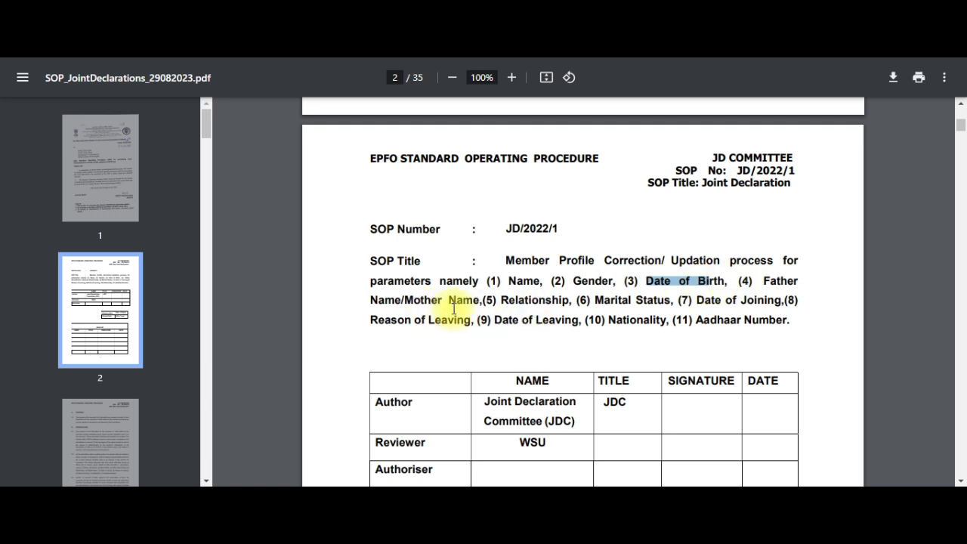
drag(494, 301, 671, 301)
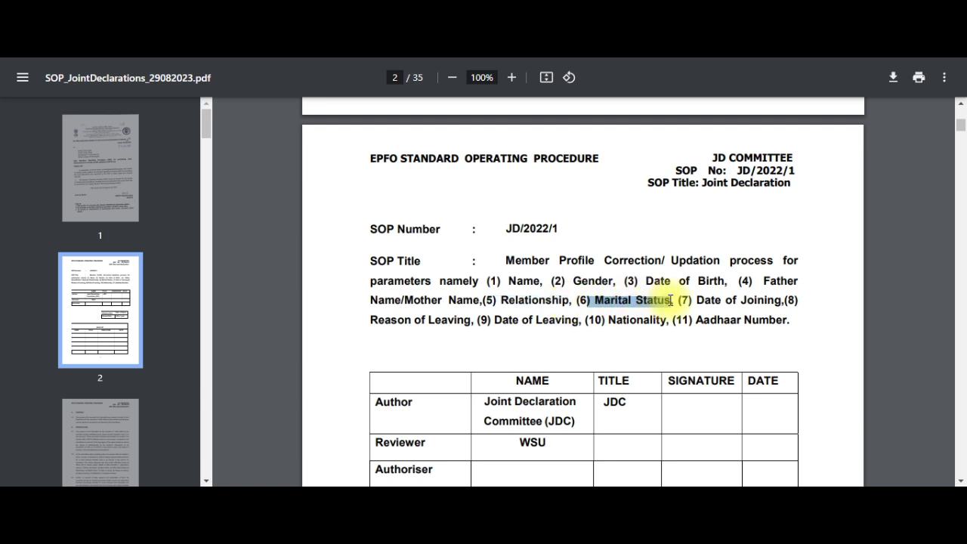
click(696, 301)
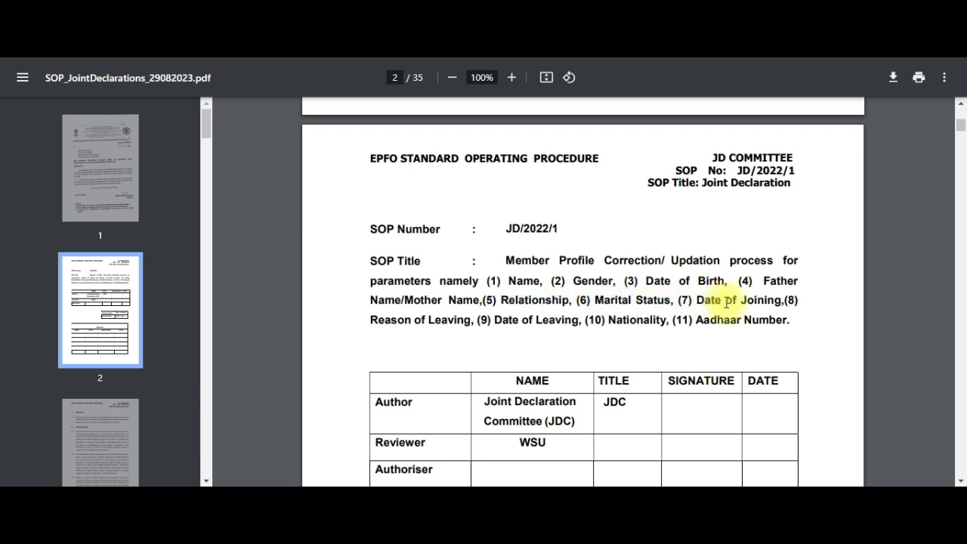
drag(726, 302, 794, 298)
click(371, 321)
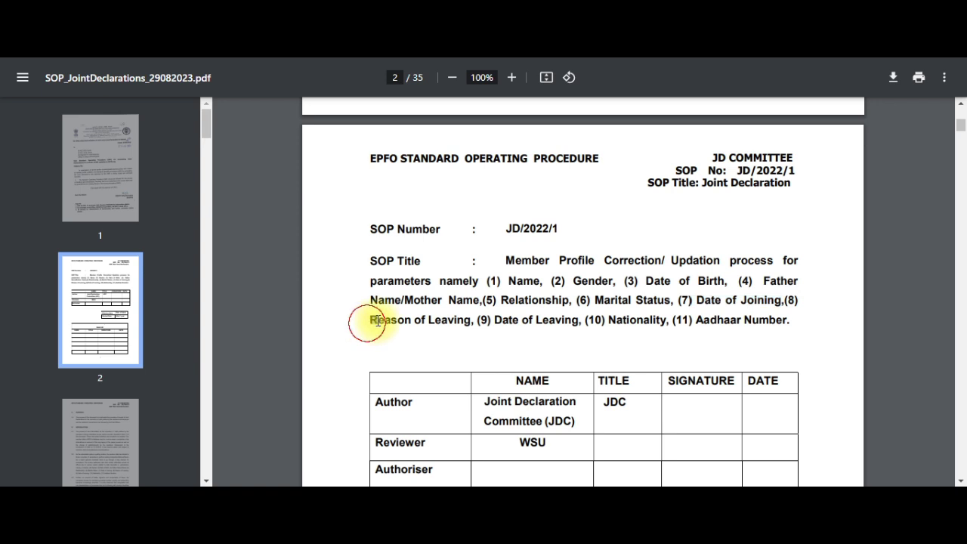
drag(378, 321, 759, 320)
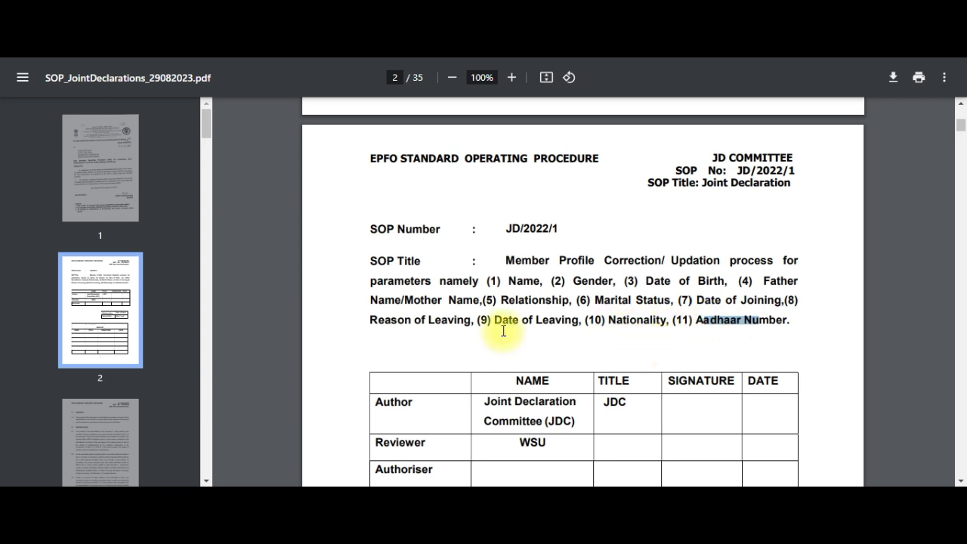
drag(494, 325, 587, 330)
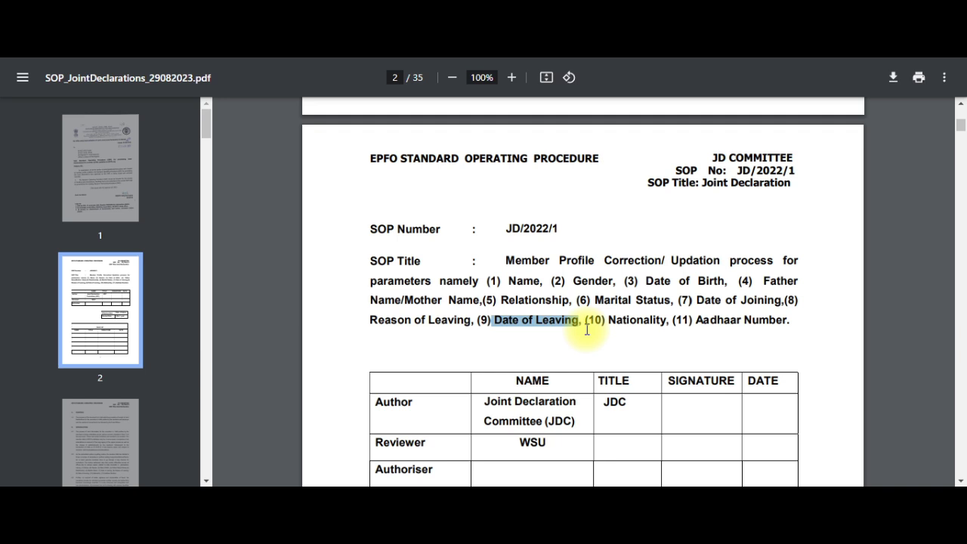
drag(587, 330, 582, 328)
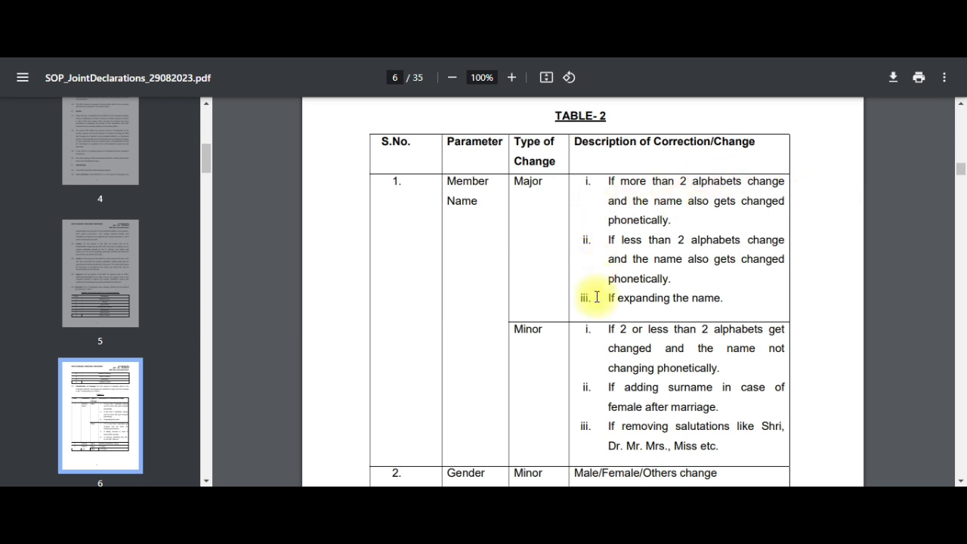
Scroll to section 4.9 on page 8 and highlight Documentary Proof and the 'at least two documents' rule
scroll(597, 296, down, 5)
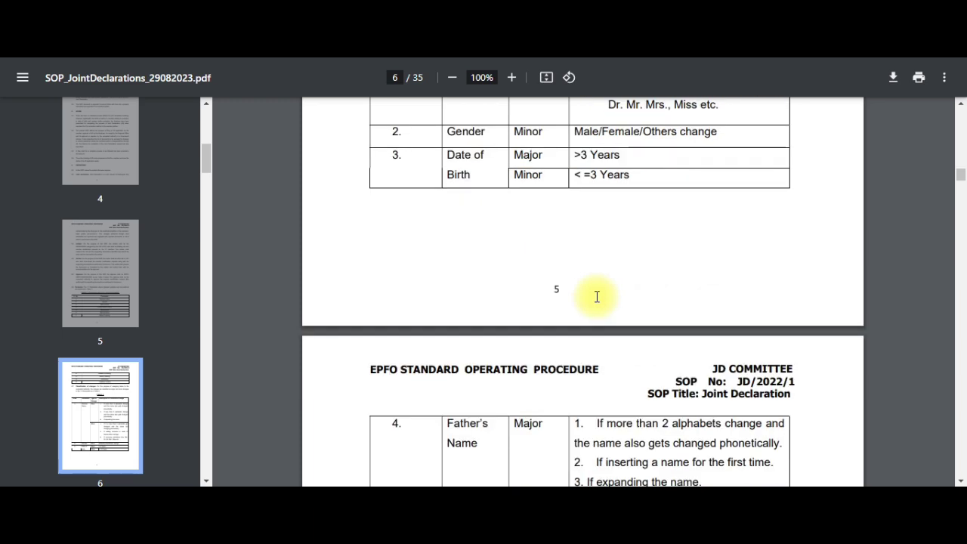
scroll(597, 297, down, 10)
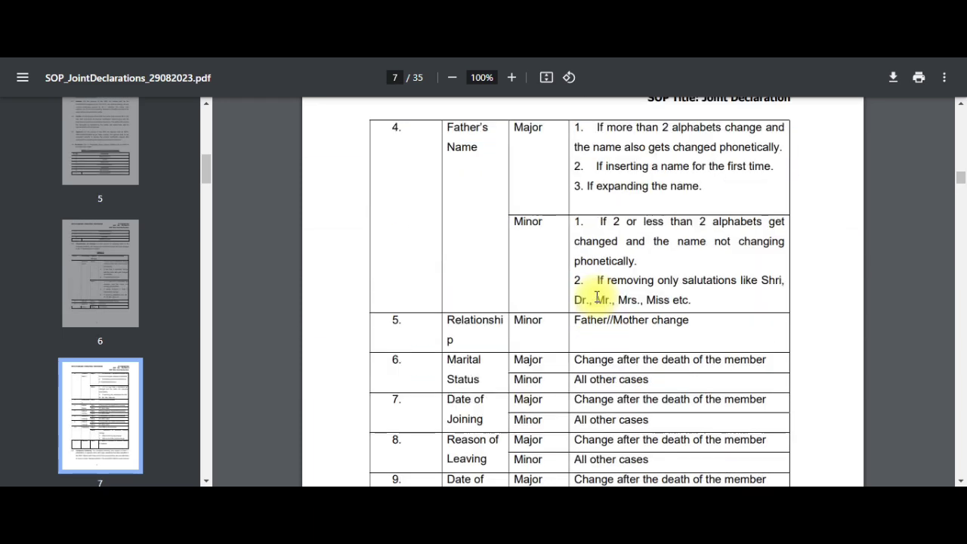
scroll(597, 297, down, 4)
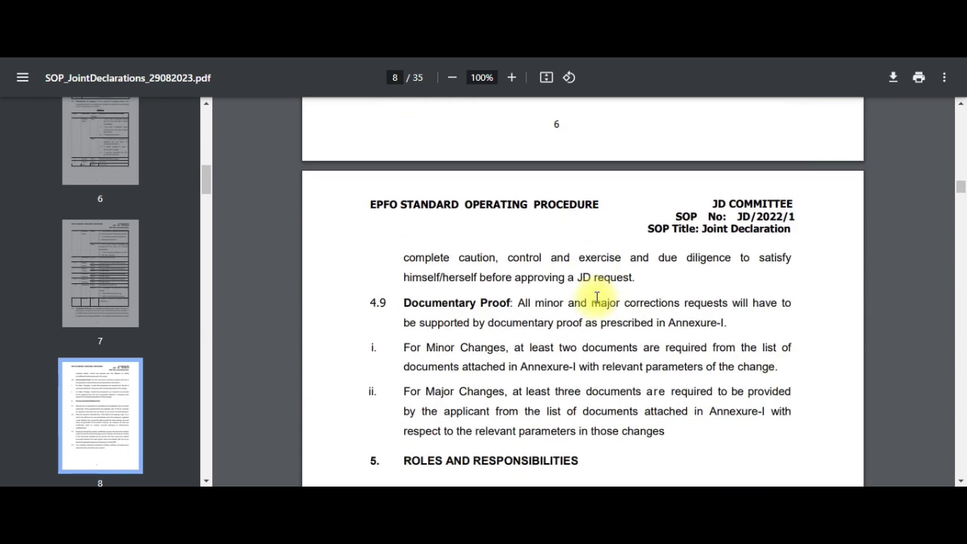
drag(400, 201, 506, 201)
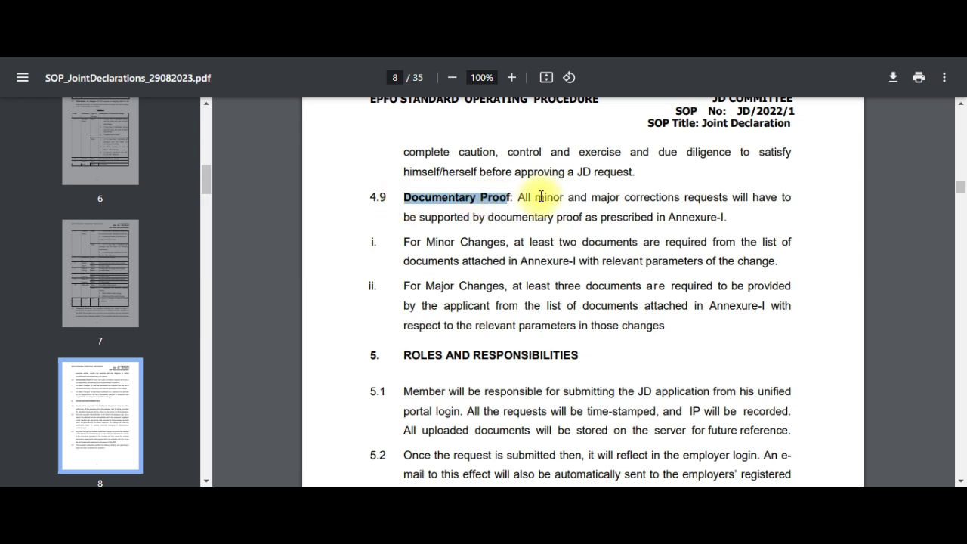
drag(519, 197, 558, 196)
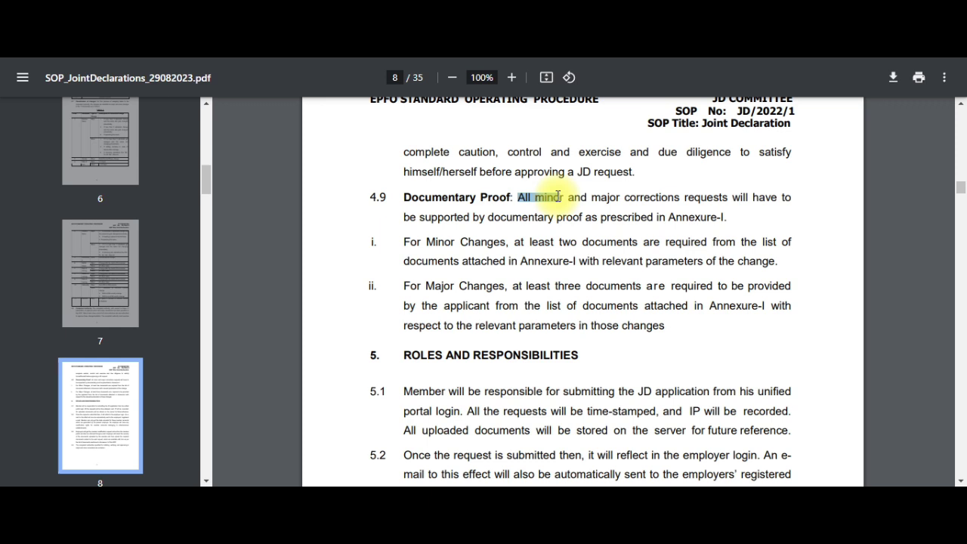
drag(508, 242, 639, 242)
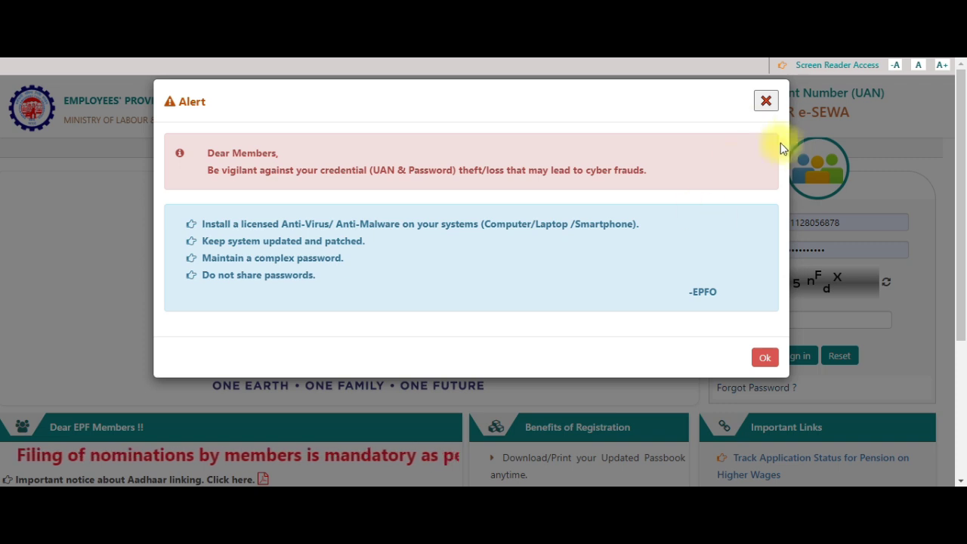
Close the security alert and sign in with the saved UAN, password and the displayed captcha
click(767, 104)
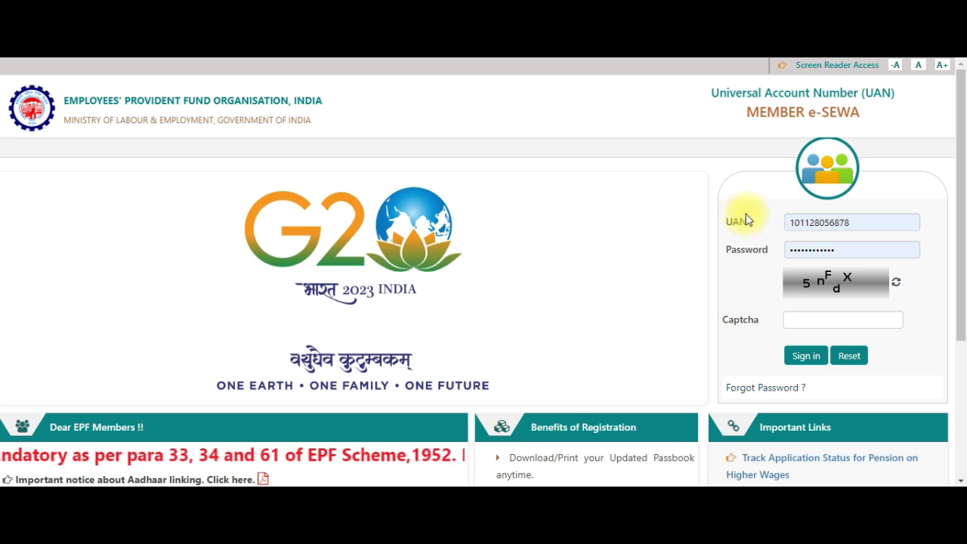
drag(730, 219, 758, 251)
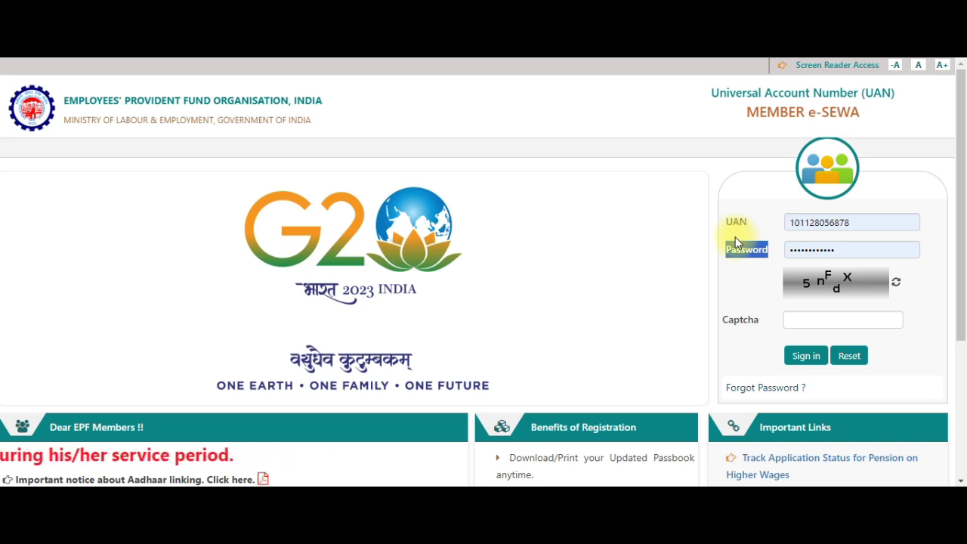
click(818, 324)
click(819, 325)
text(5)
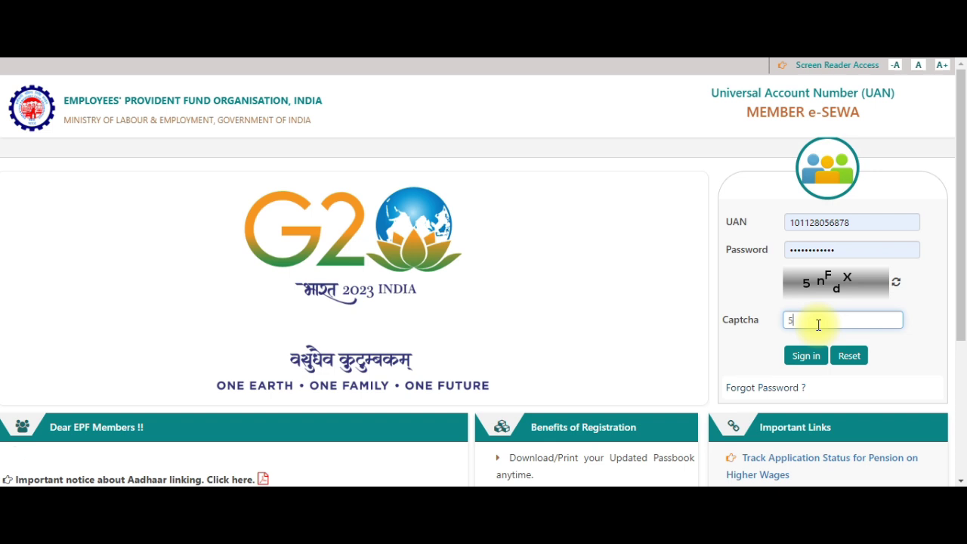
text(n)
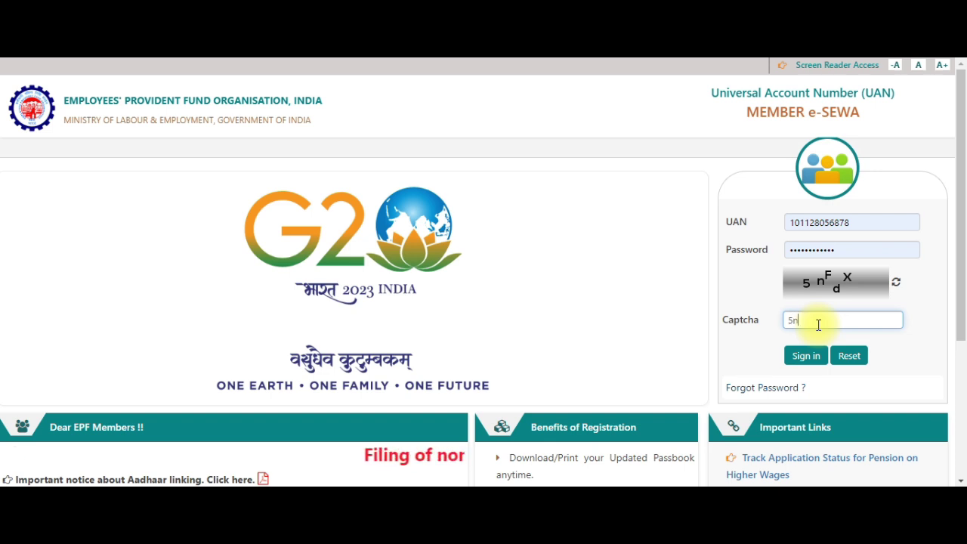
text(Fd)
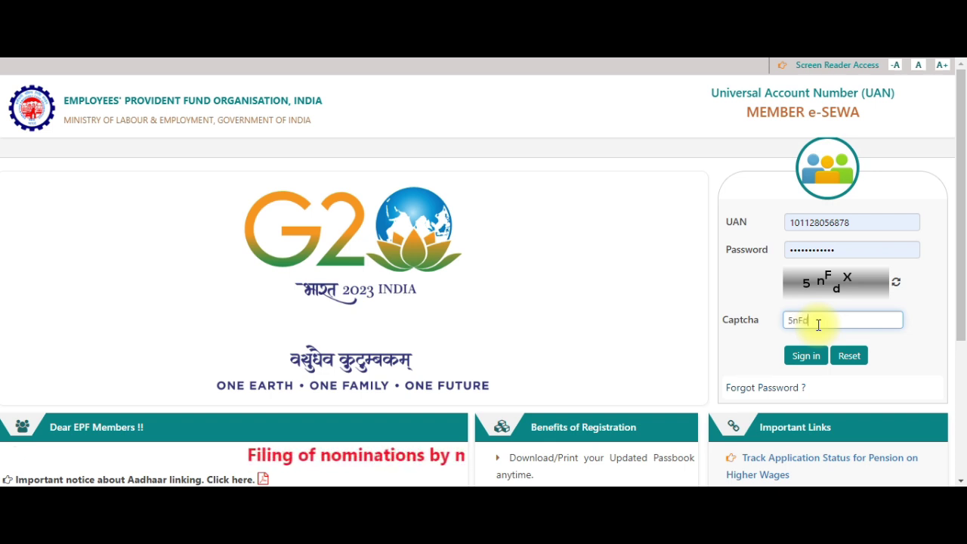
text(X)
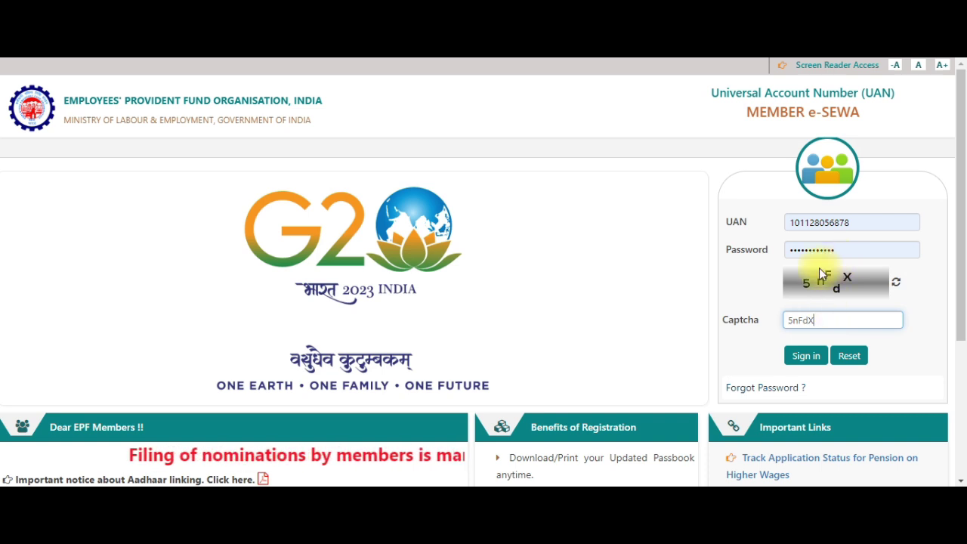
click(819, 364)
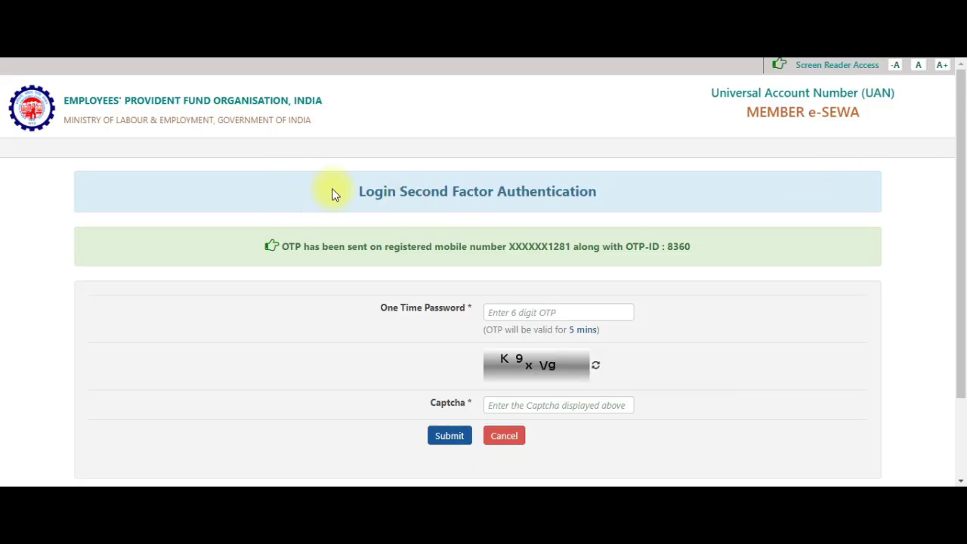
Enter the OTP and the on-screen captcha, correcting its last character, and submit to log in
click(514, 312)
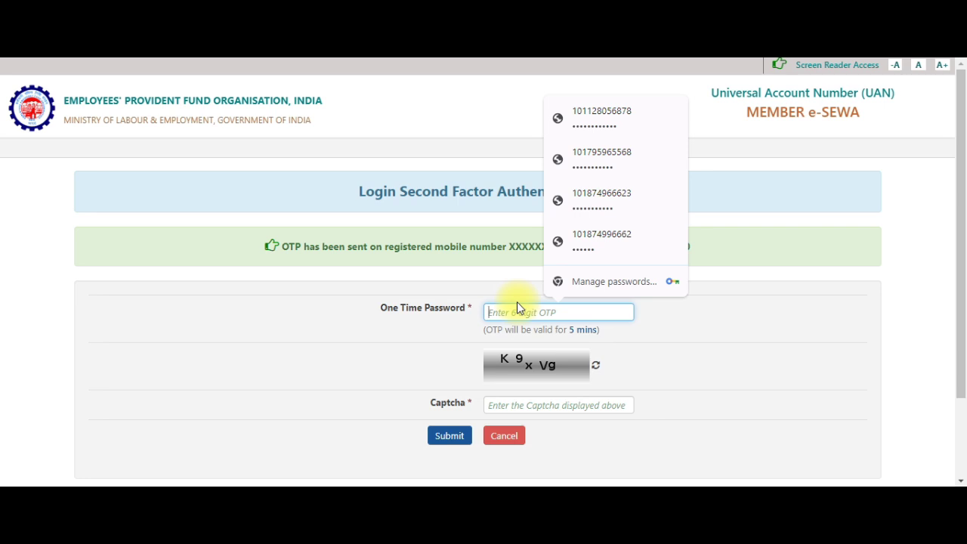
text(••)
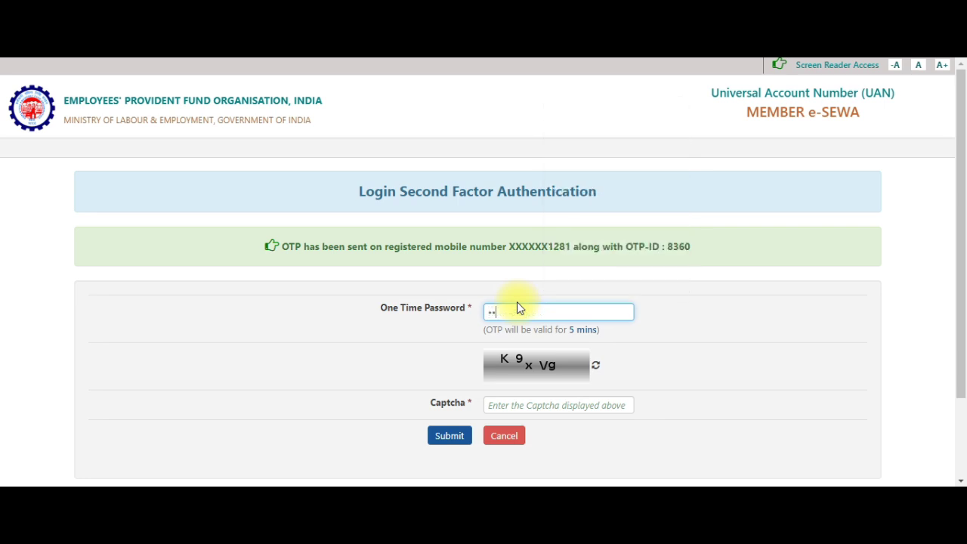
text(••••)
click(562, 406)
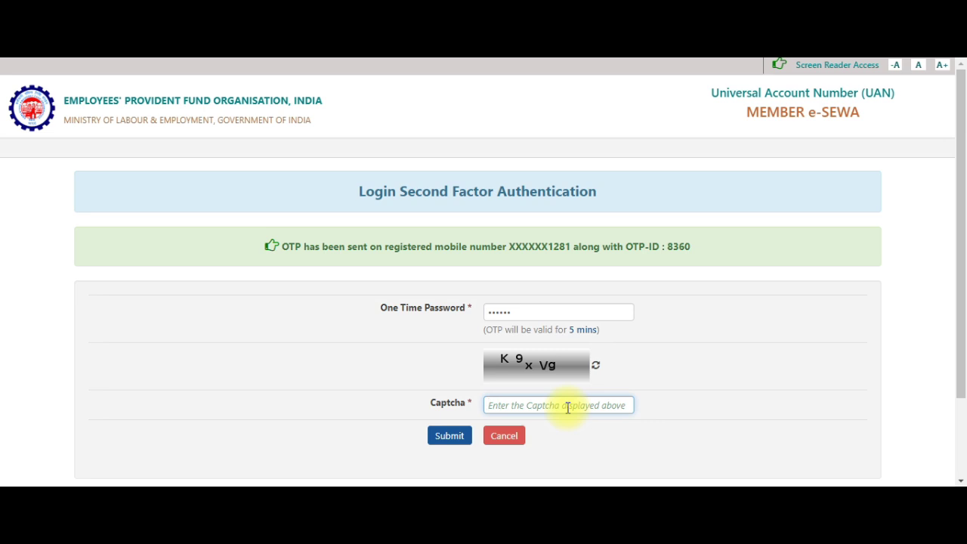
text(K9xV9)
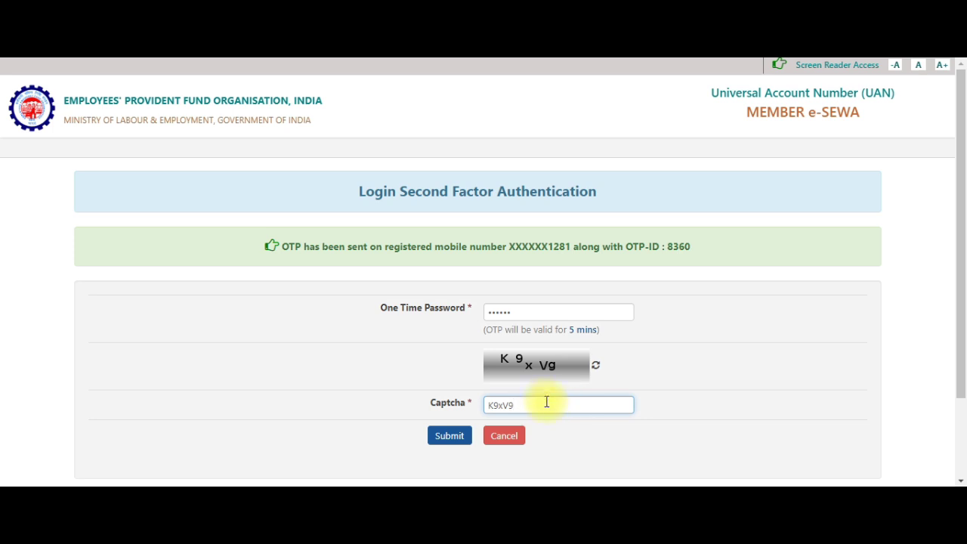
key(BackSpace)
text(g)
click(453, 437)
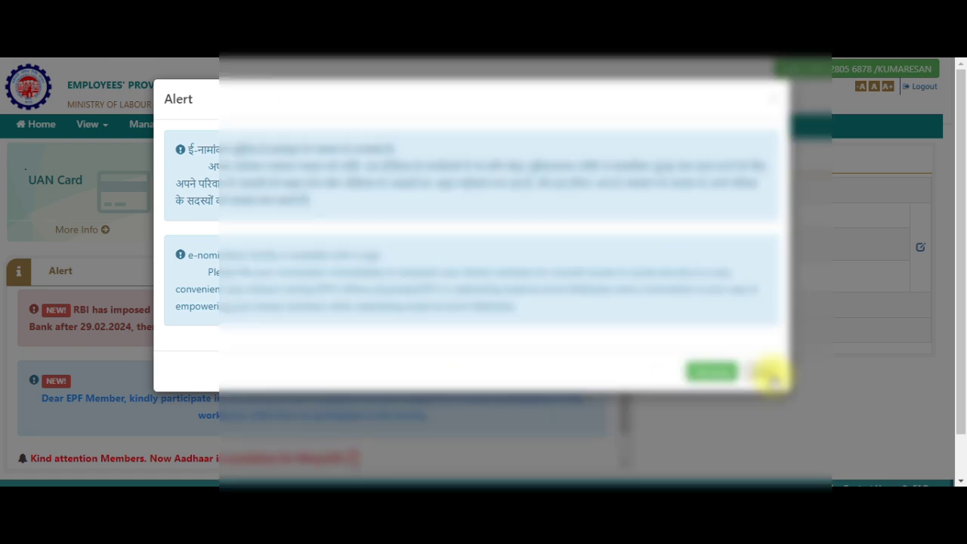
Postpone the e-nomination reminder and open Manage > Joint Declaration
click(770, 374)
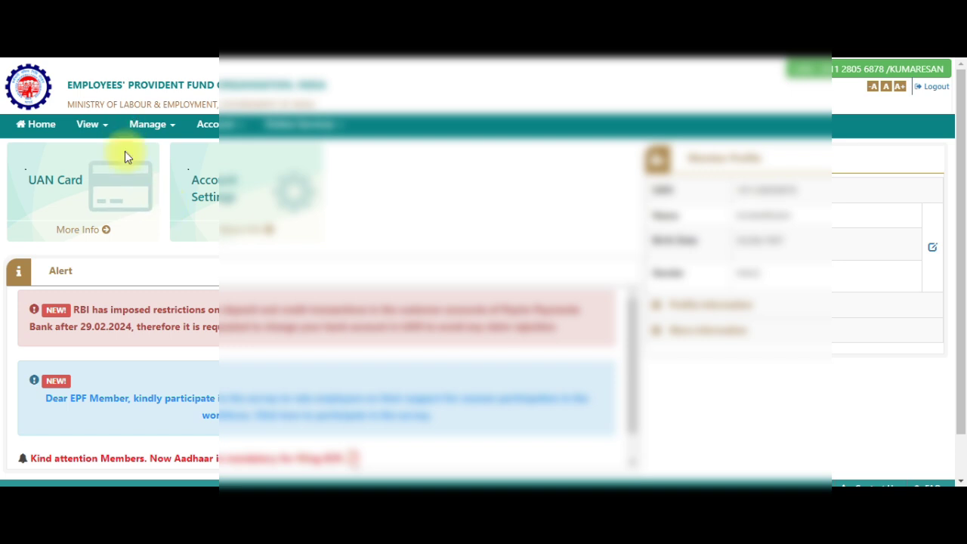
click(142, 124)
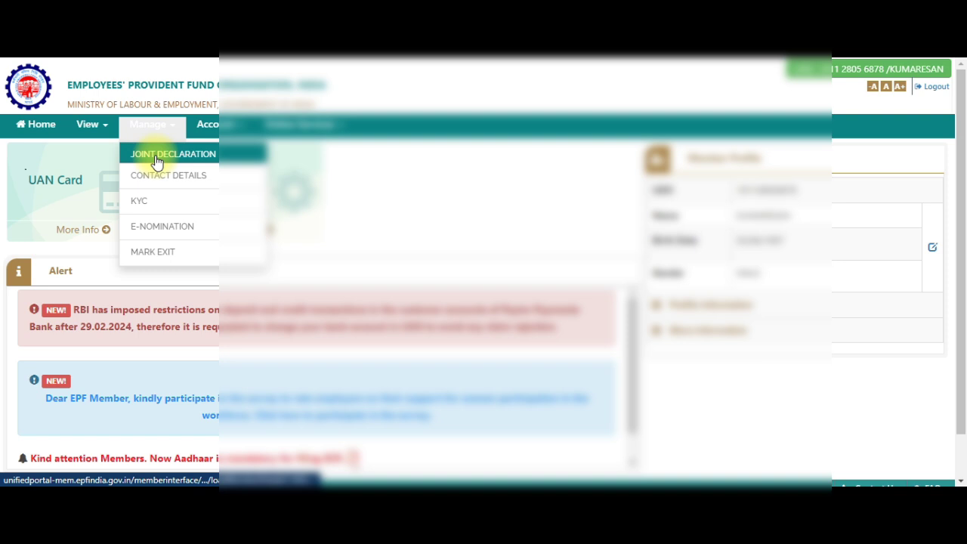
click(156, 155)
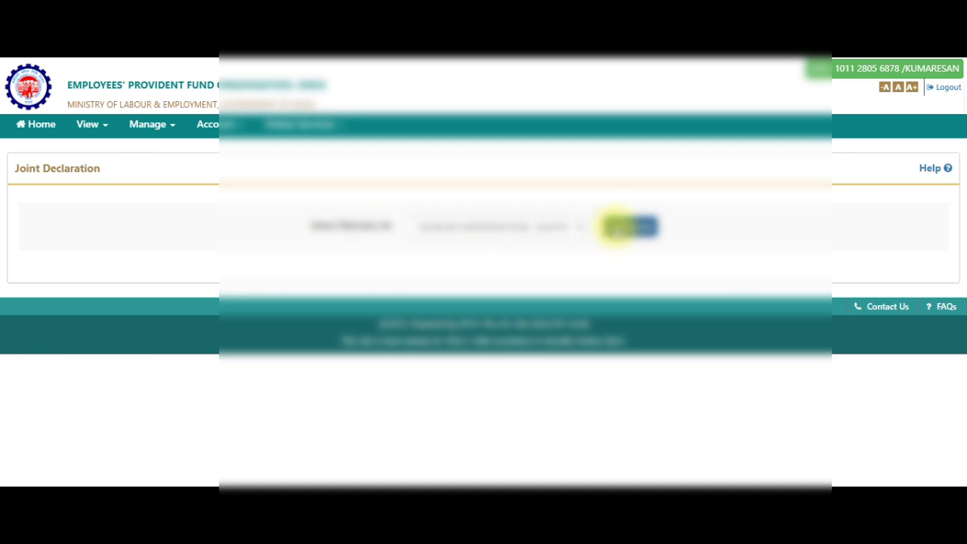
Load the Update Details form for the selected member ID with Get Details
click(617, 233)
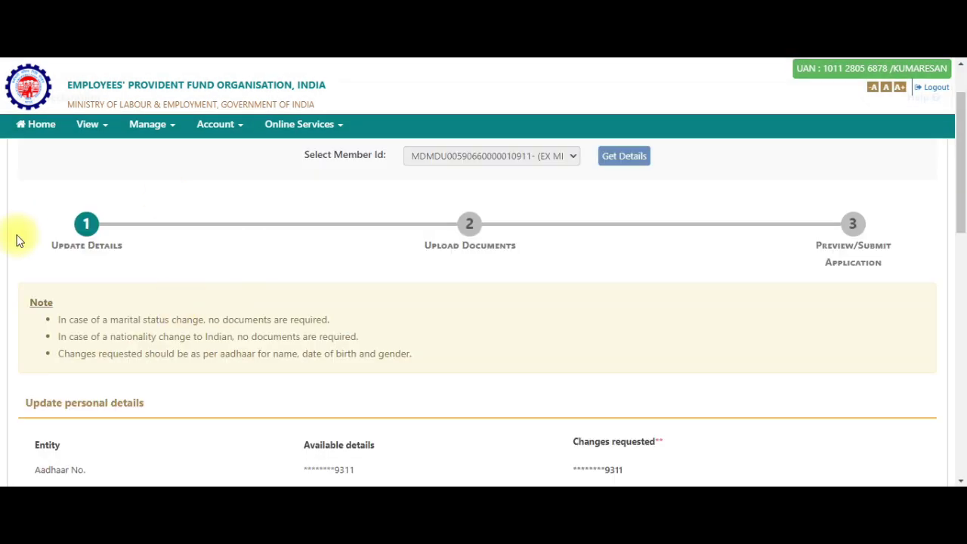
scroll(125, 294, up, 1)
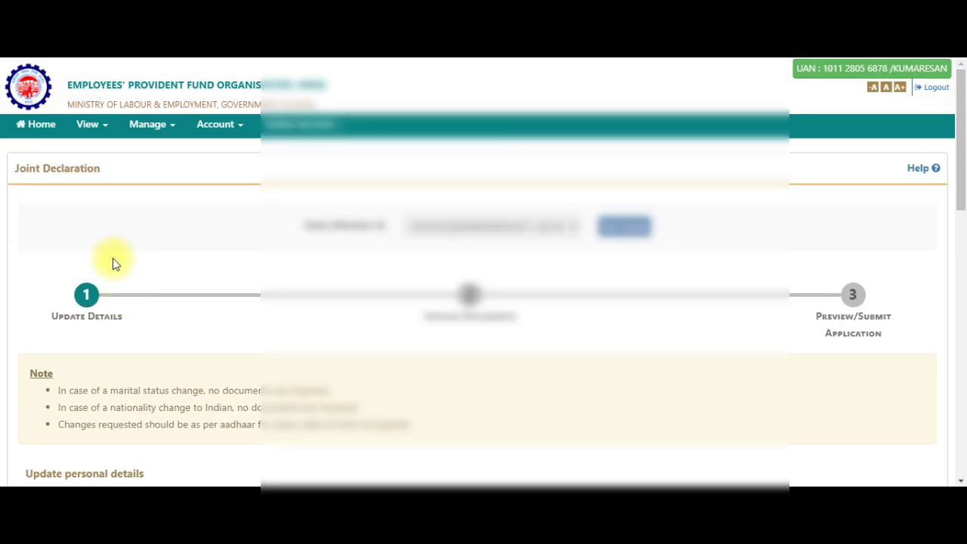
scroll(113, 258, down, 1)
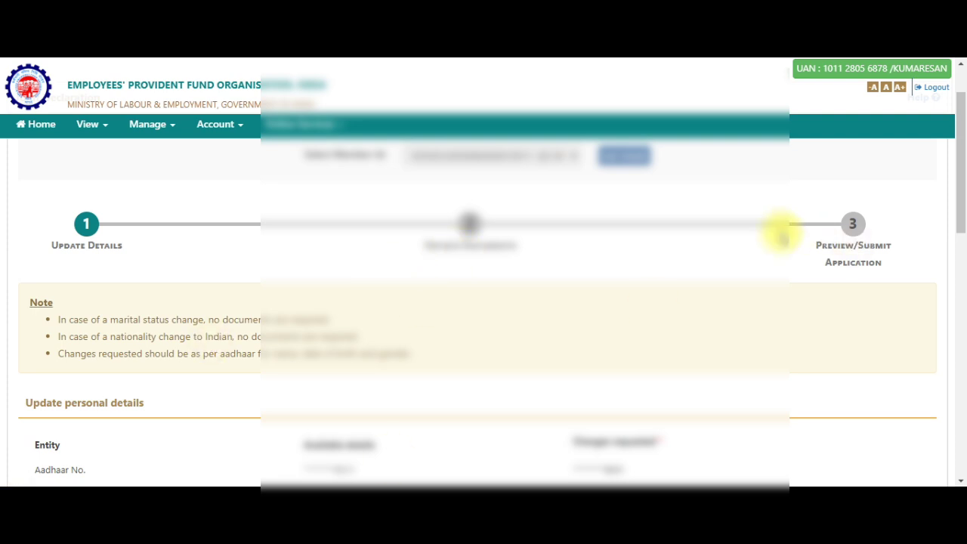
scroll(376, 257, down, 1)
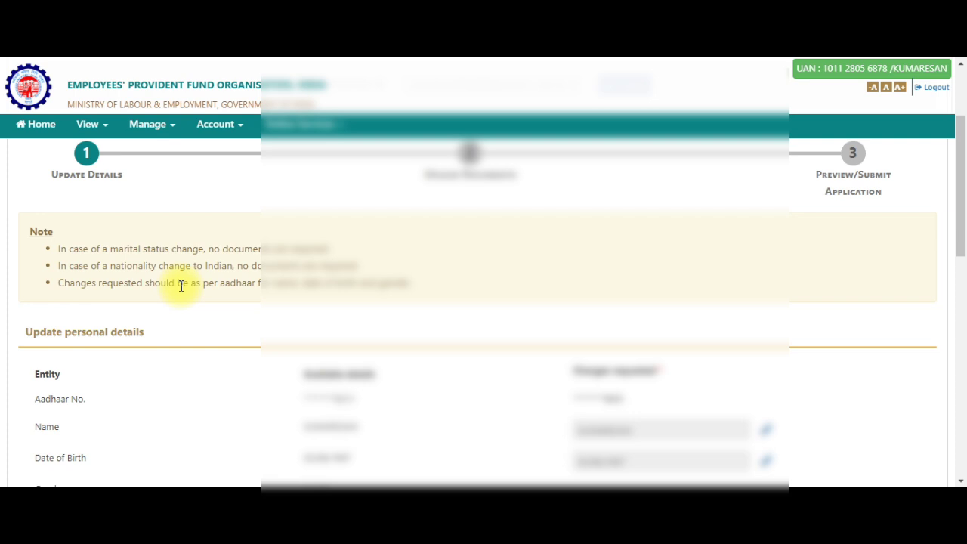
scroll(204, 298, down, 1)
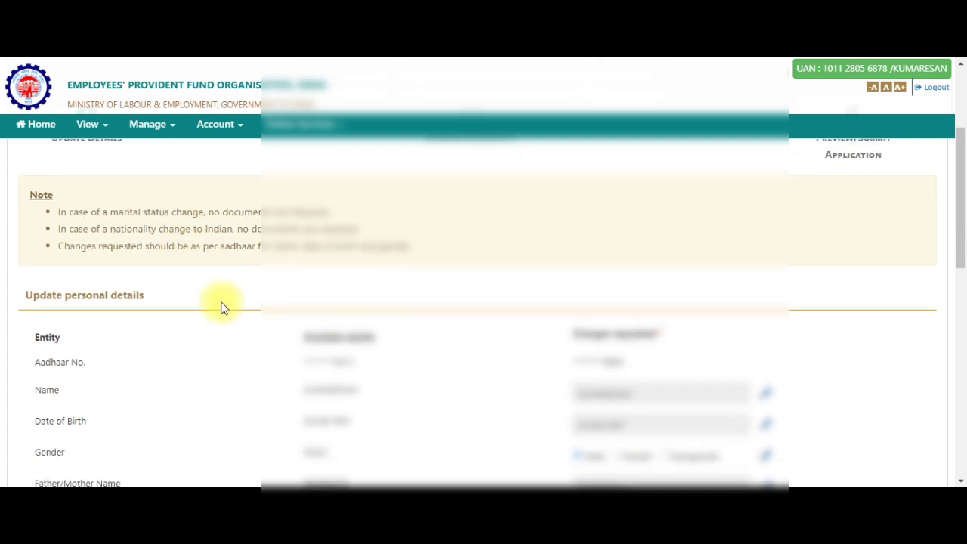
scroll(220, 272, up, 1)
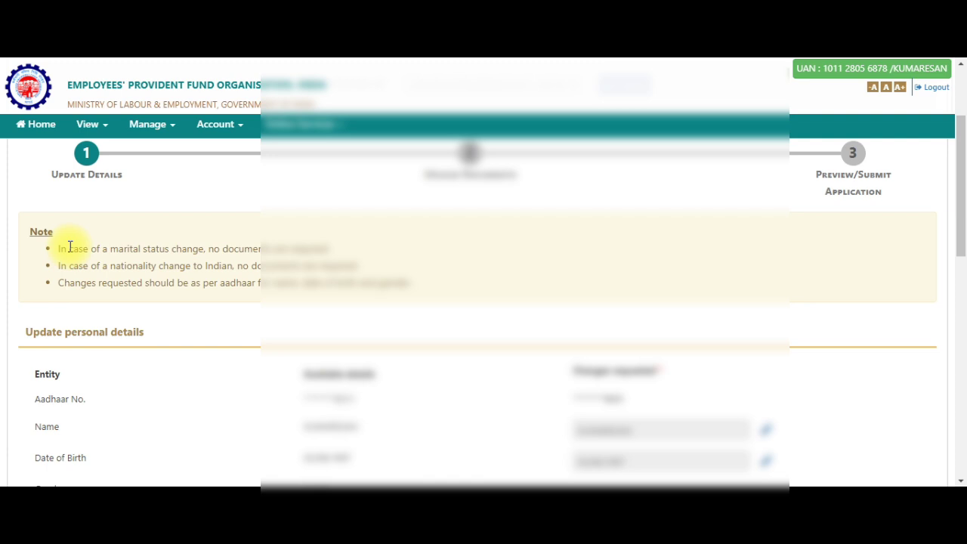
Highlight the notes on marital status changes, nationality changes and matching Aadhaar details
drag(59, 248, 257, 248)
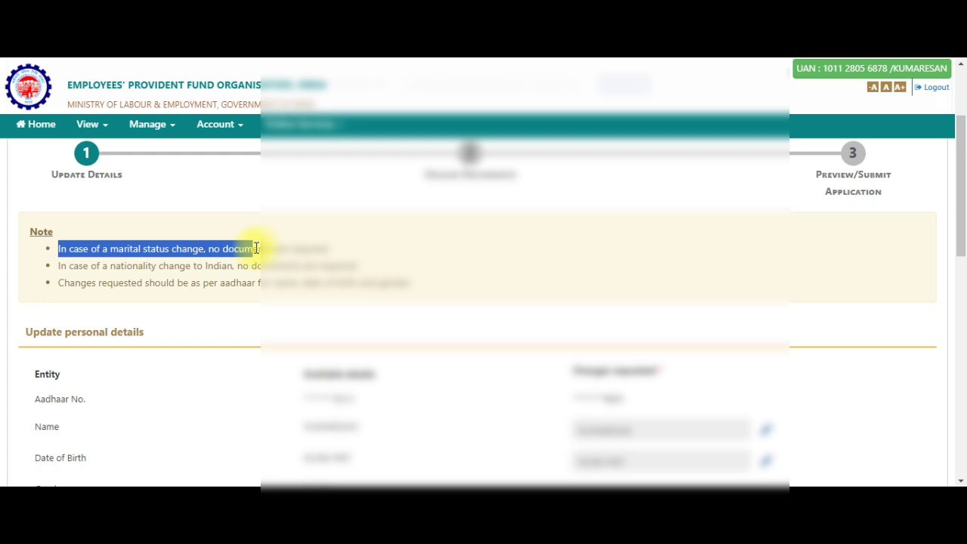
drag(257, 248, 325, 248)
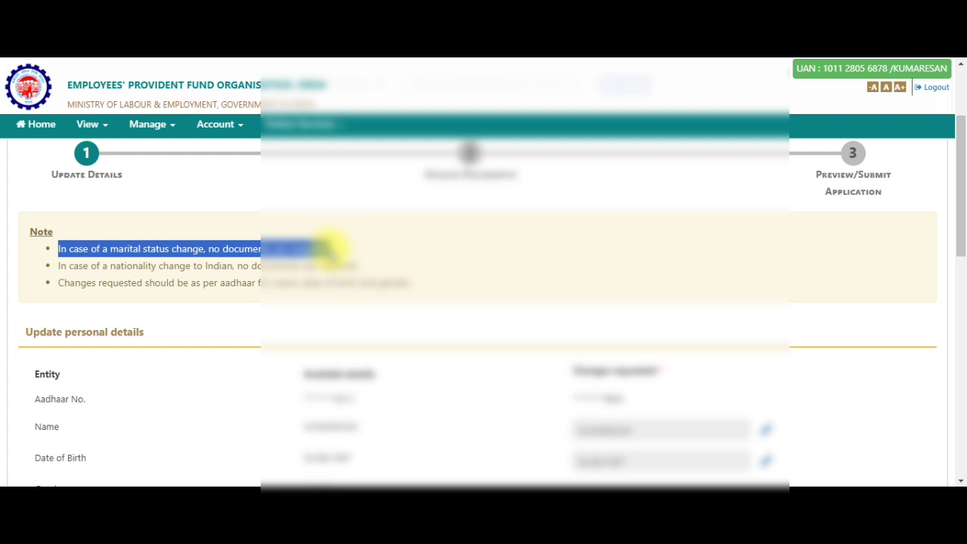
drag(58, 265, 229, 266)
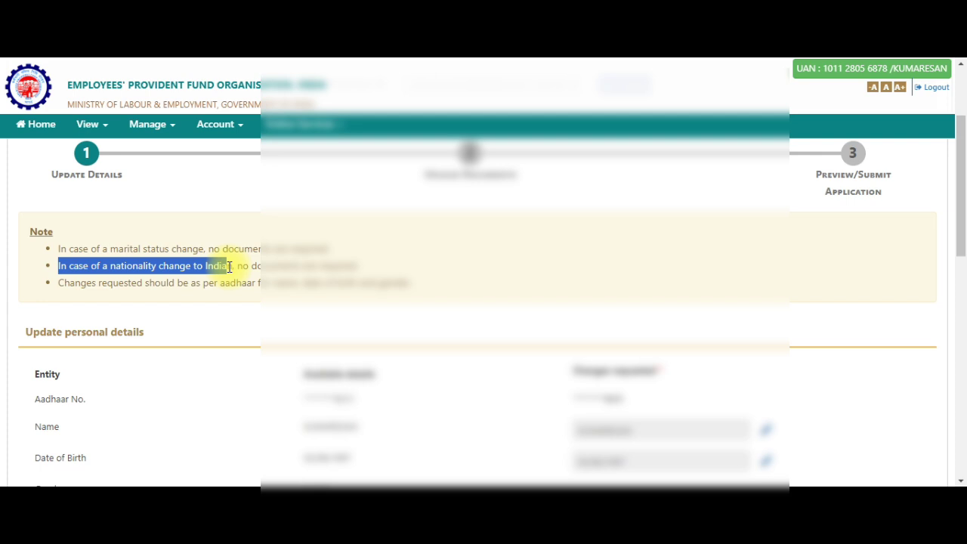
drag(229, 266, 421, 288)
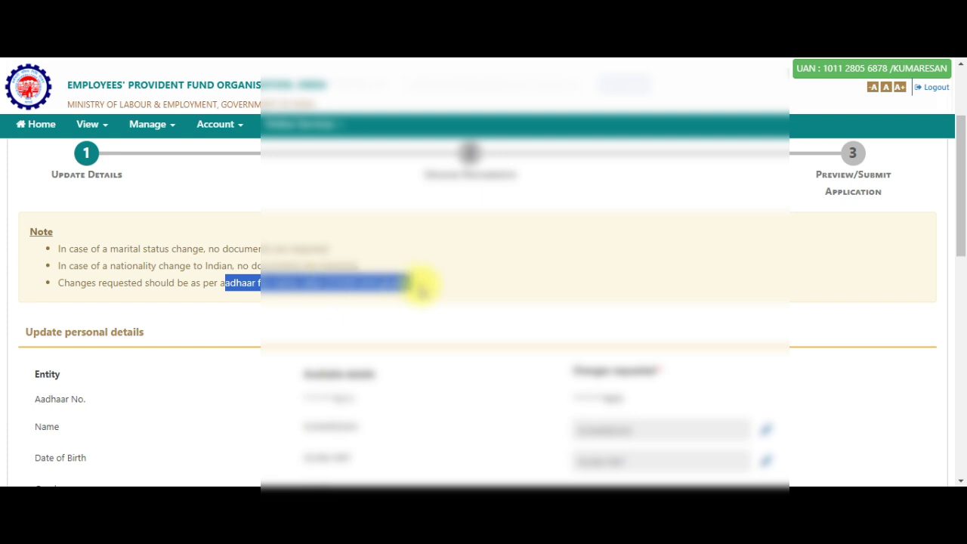
click(227, 282)
drag(219, 283, 301, 286)
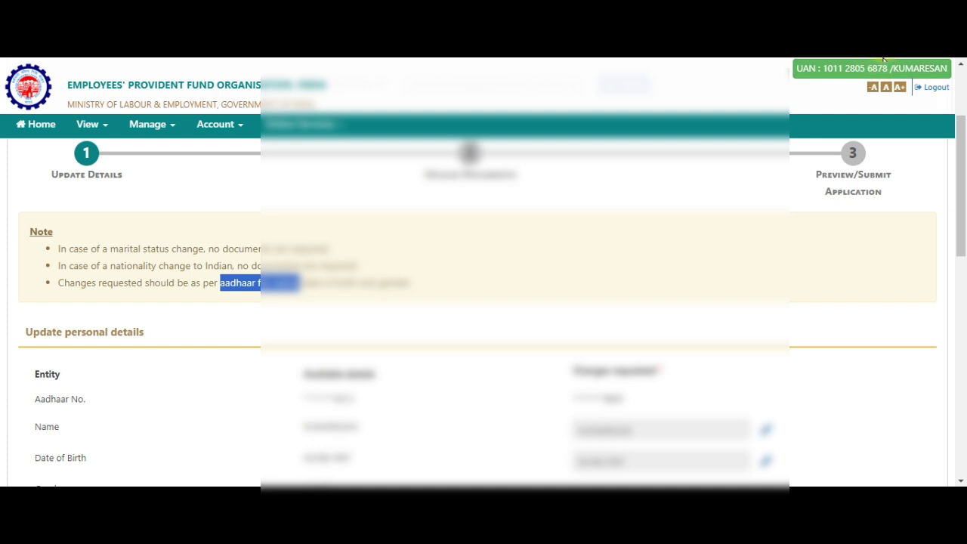
Pick a new Marital Status from its dropdown, then scroll down to the service details
scroll(431, 284, down, 5)
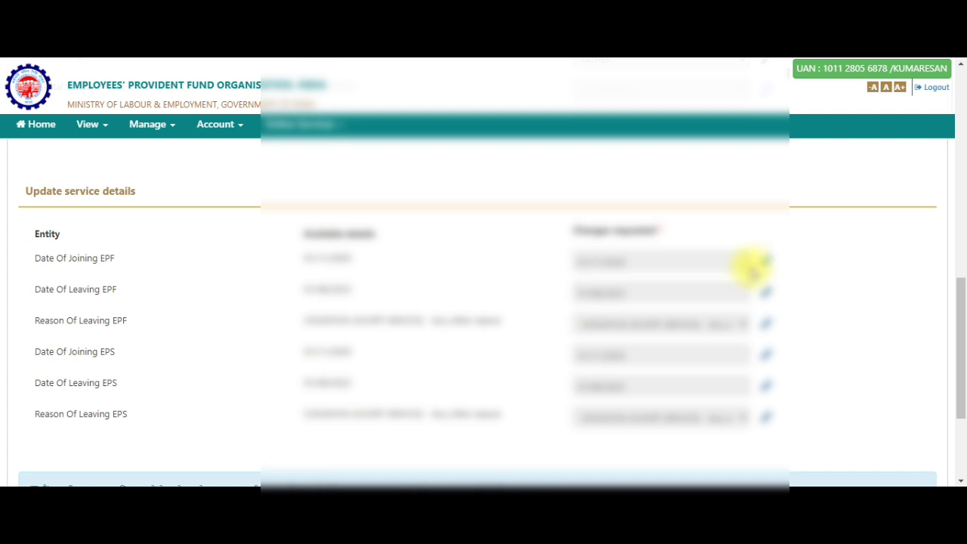
scroll(748, 271, up, 3)
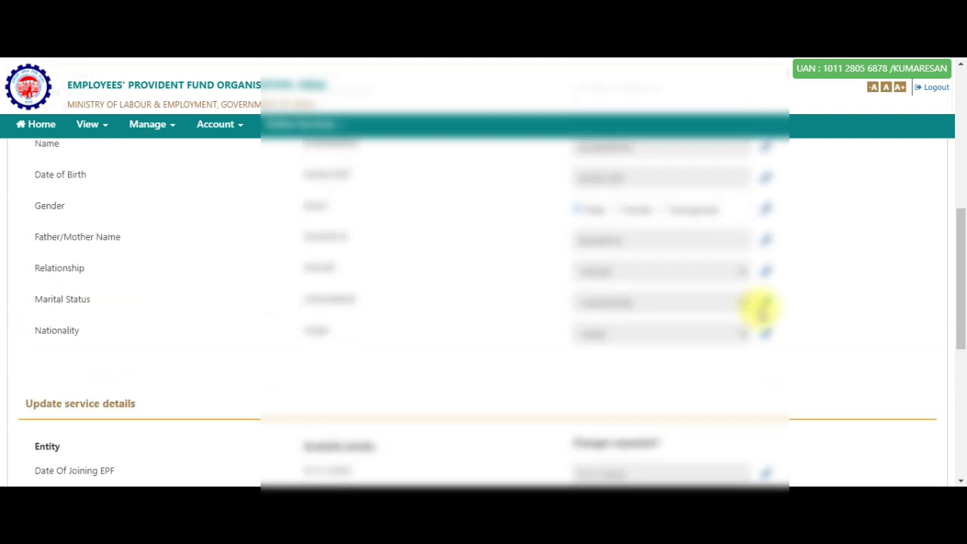
click(765, 304)
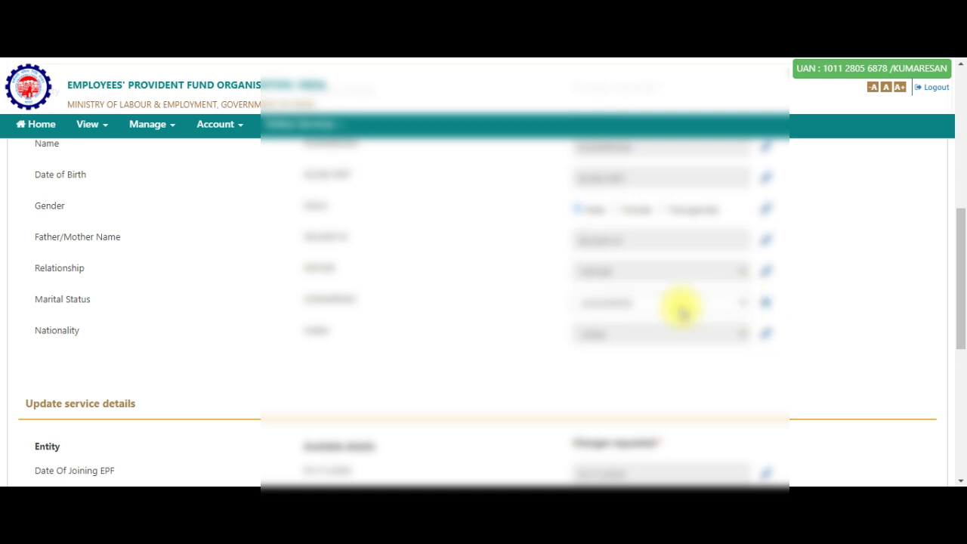
click(699, 305)
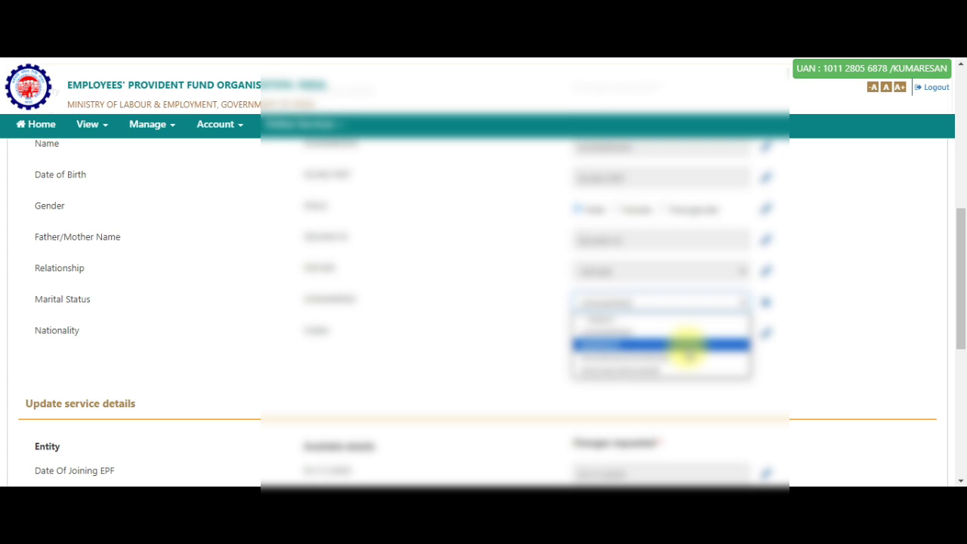
click(688, 345)
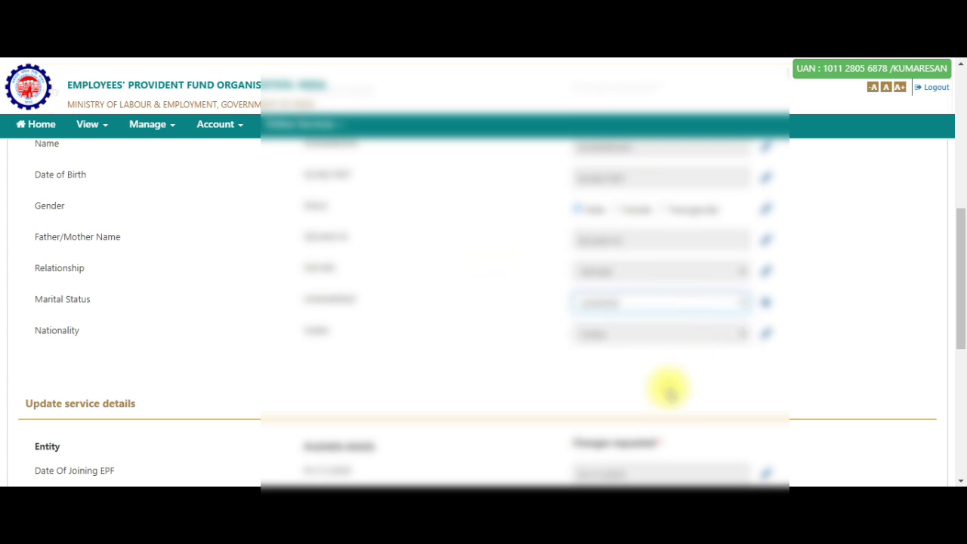
scroll(639, 346, down, 2)
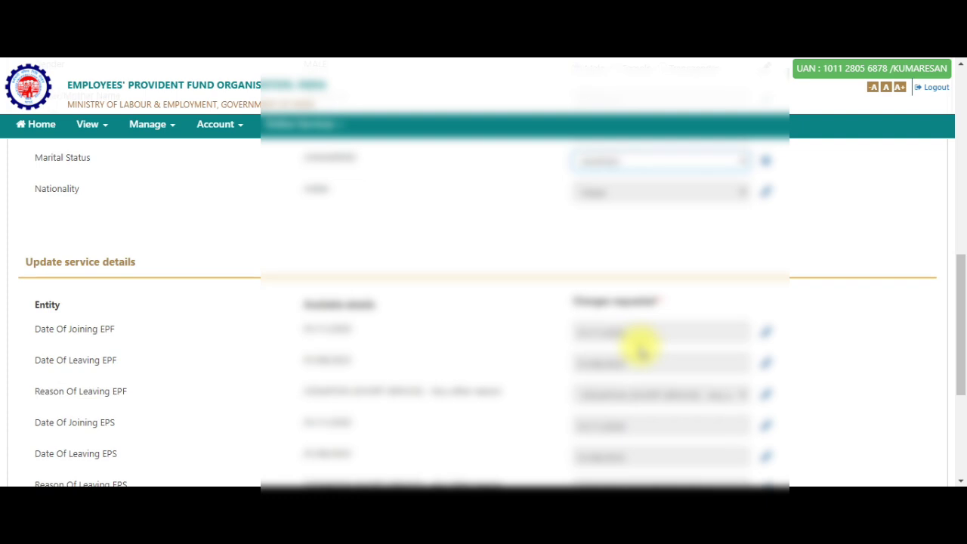
scroll(639, 346, down, 1)
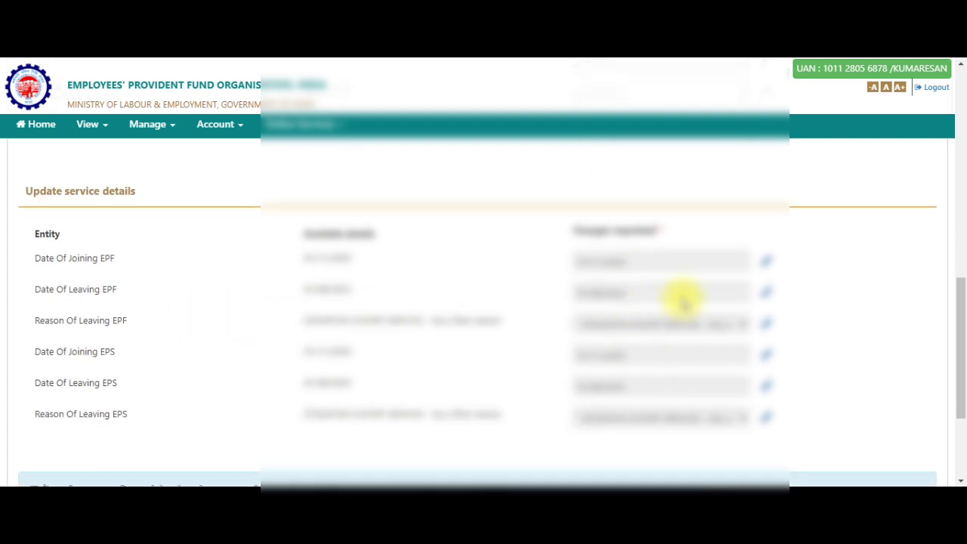
scroll(559, 217, down, 1)
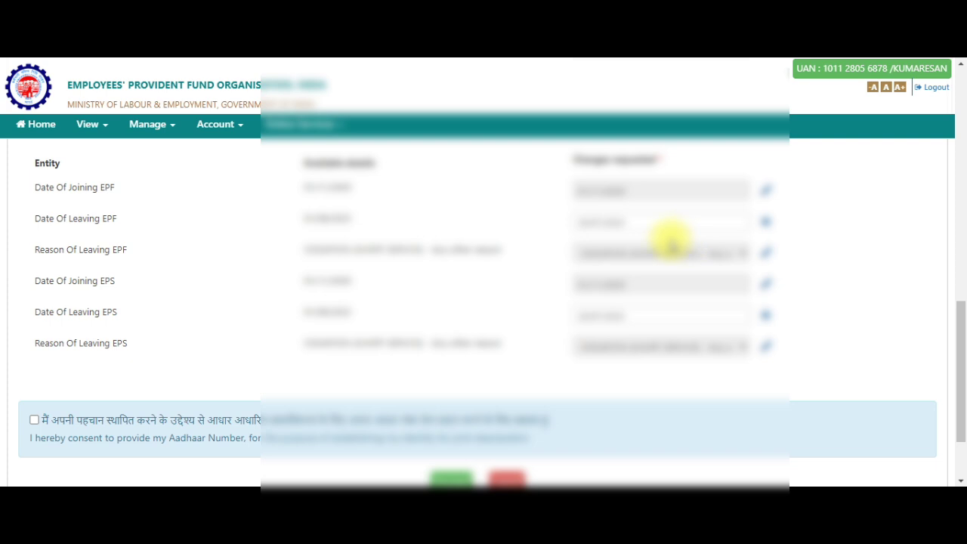
Highlight the Date of Joining, Reason and Date of Leaving labels, then scroll to the Aadhaar consent
drag(115, 188, 41, 187)
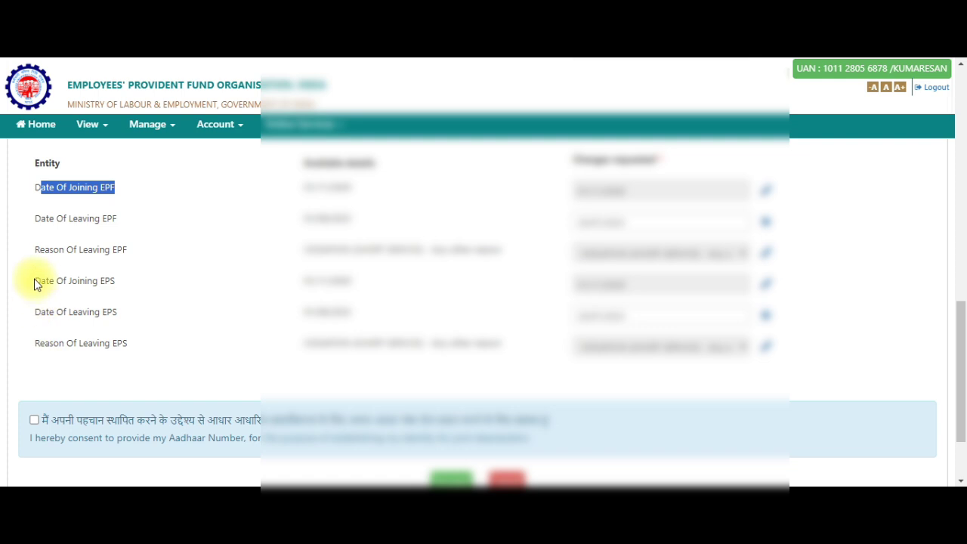
drag(35, 281, 122, 282)
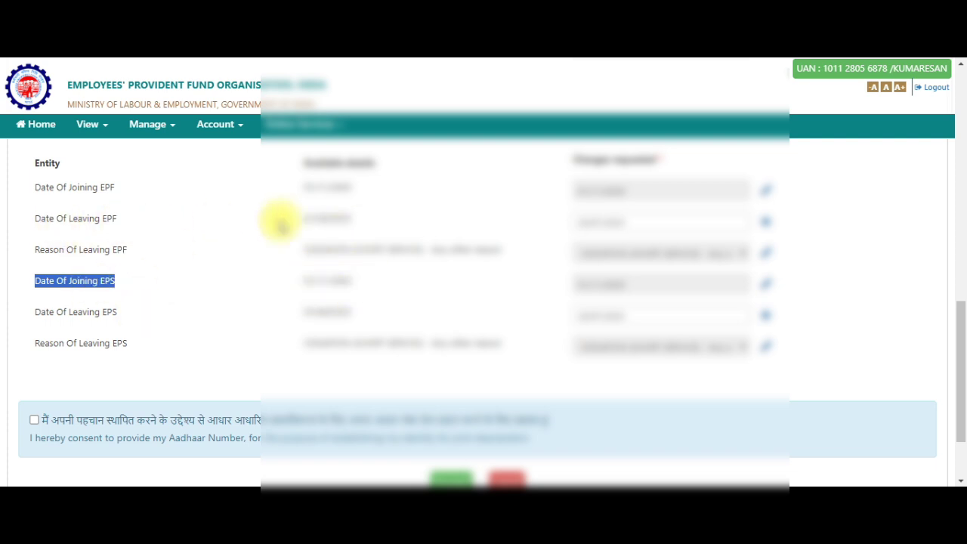
scroll(314, 344, down, 2)
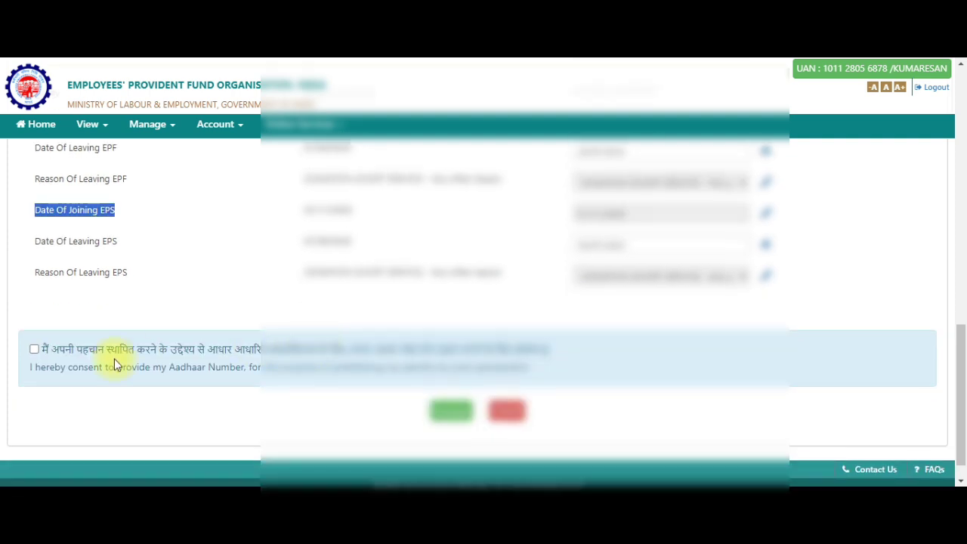
scroll(184, 303, up, 2)
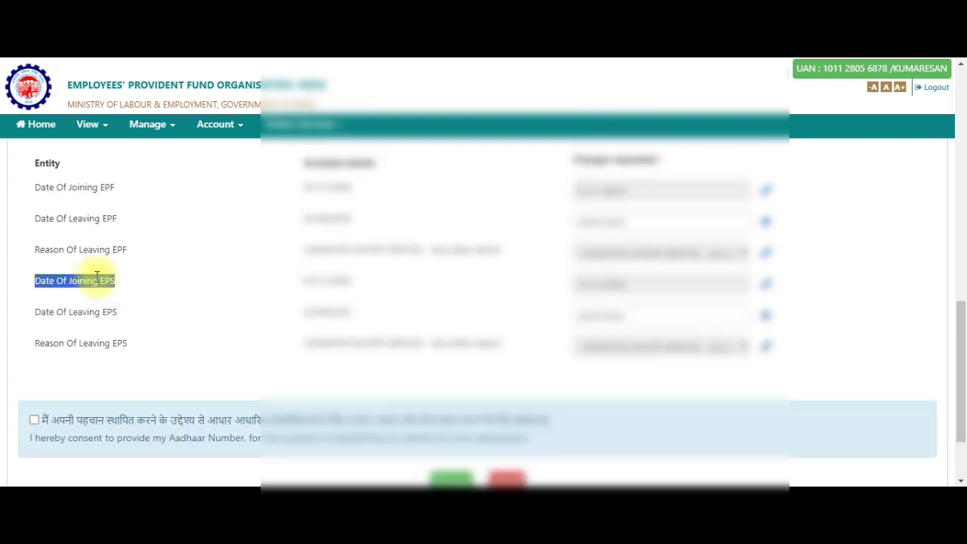
click(37, 247)
drag(37, 248, 134, 250)
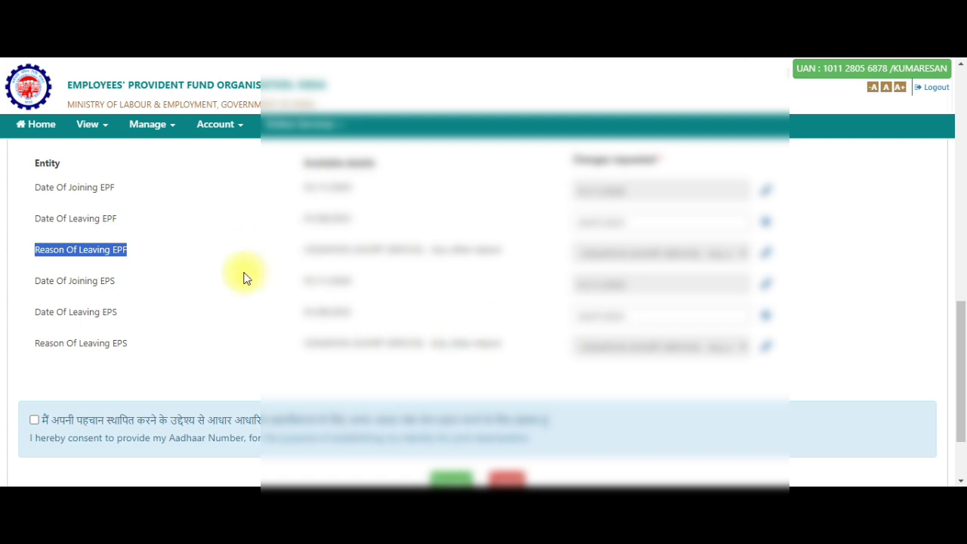
drag(22, 190, 107, 219)
drag(22, 252, 177, 253)
click(189, 252)
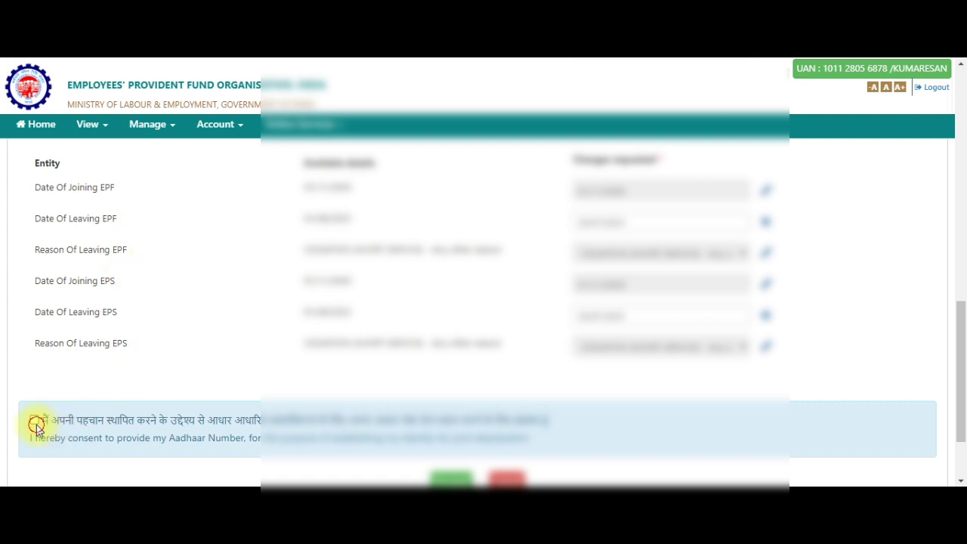
scroll(96, 419, down, 2)
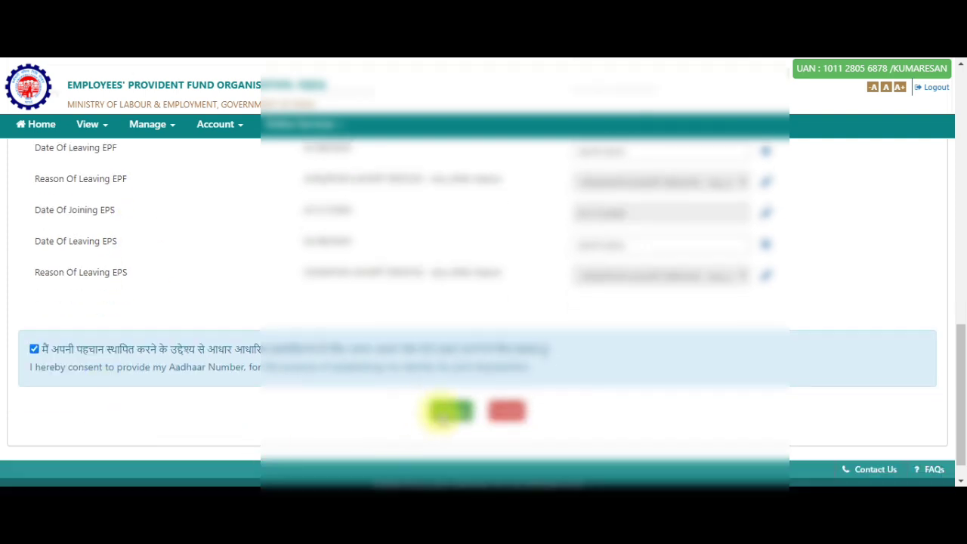
click(449, 411)
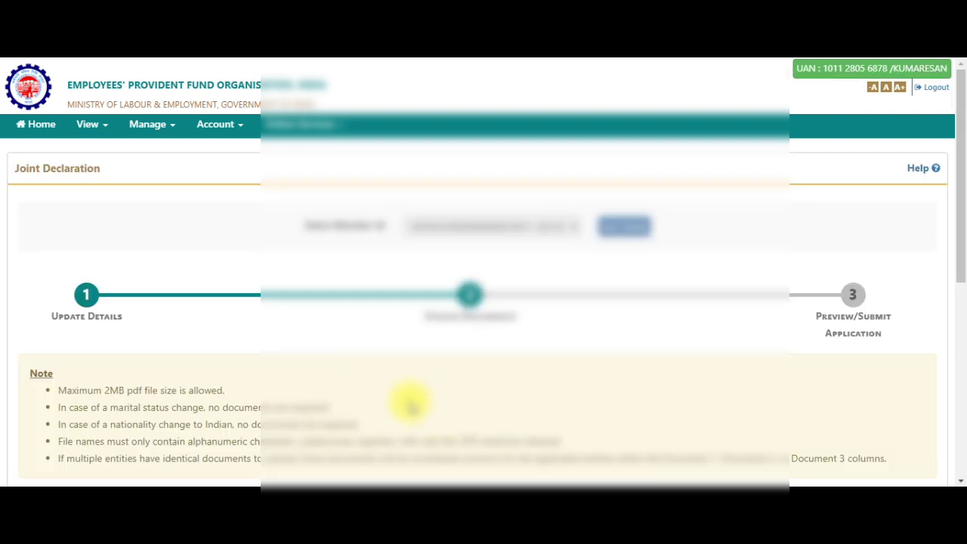
scroll(408, 404, down, 1)
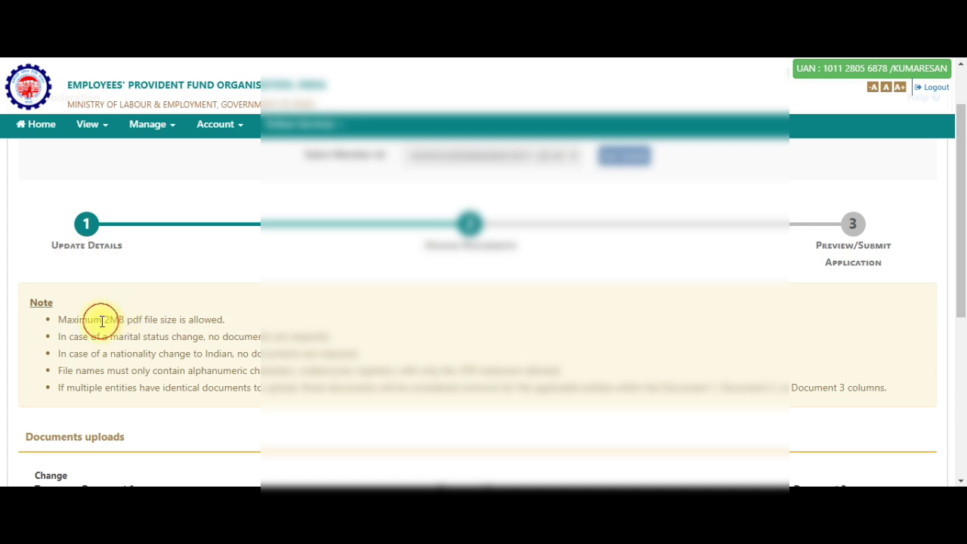
drag(102, 319, 220, 319)
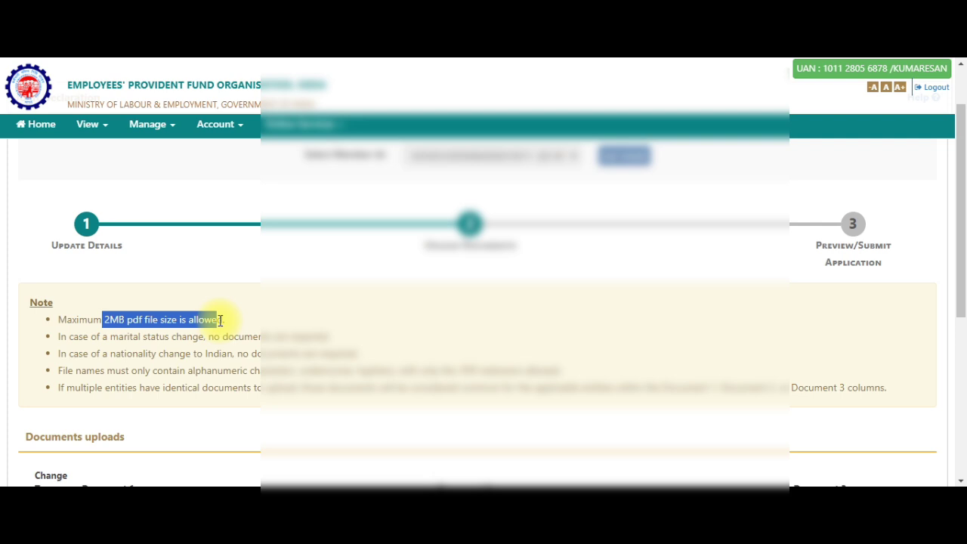
scroll(262, 408, down, 1)
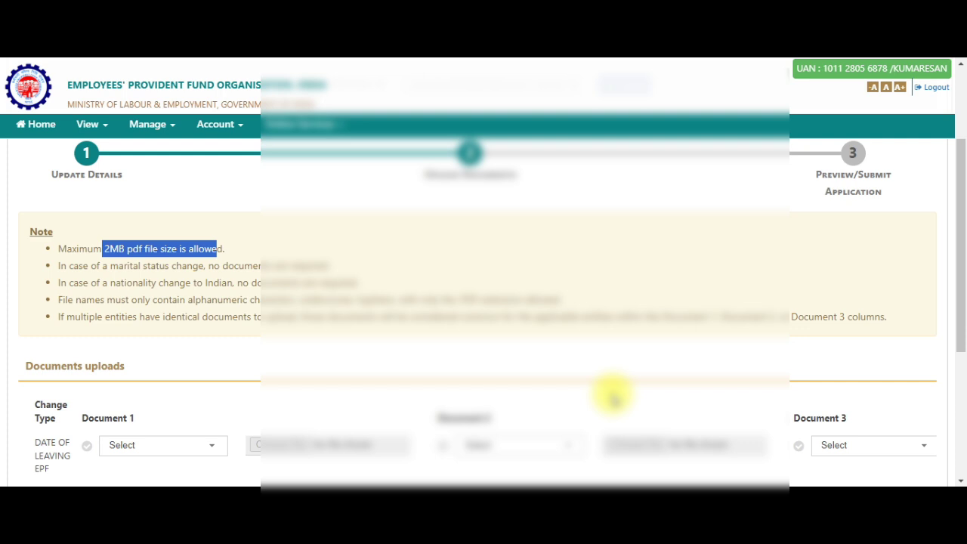
scroll(499, 391, down, 2)
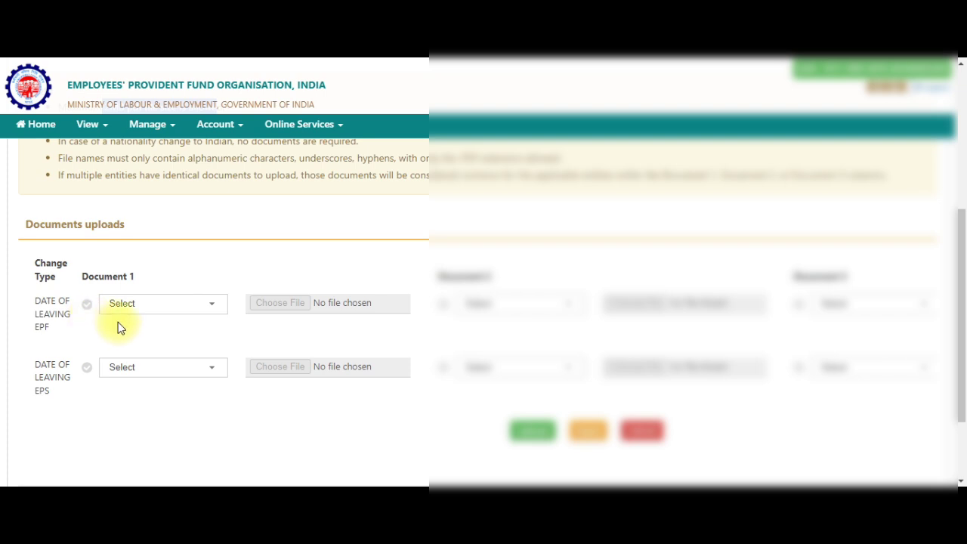
Open the Document 1 dropdown for DATE OF LEAVING EPF and browse the accepted proof types
click(163, 320)
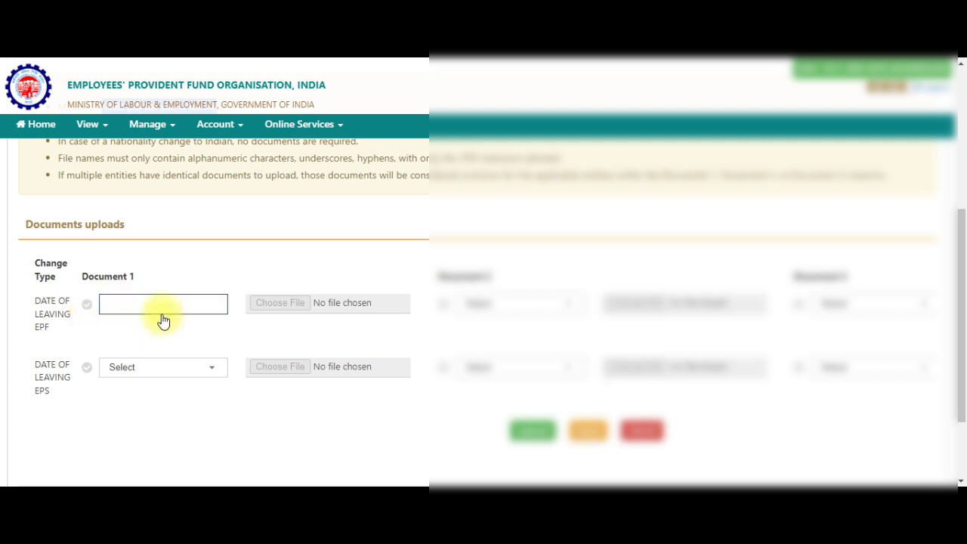
scroll(189, 274, down, 1)
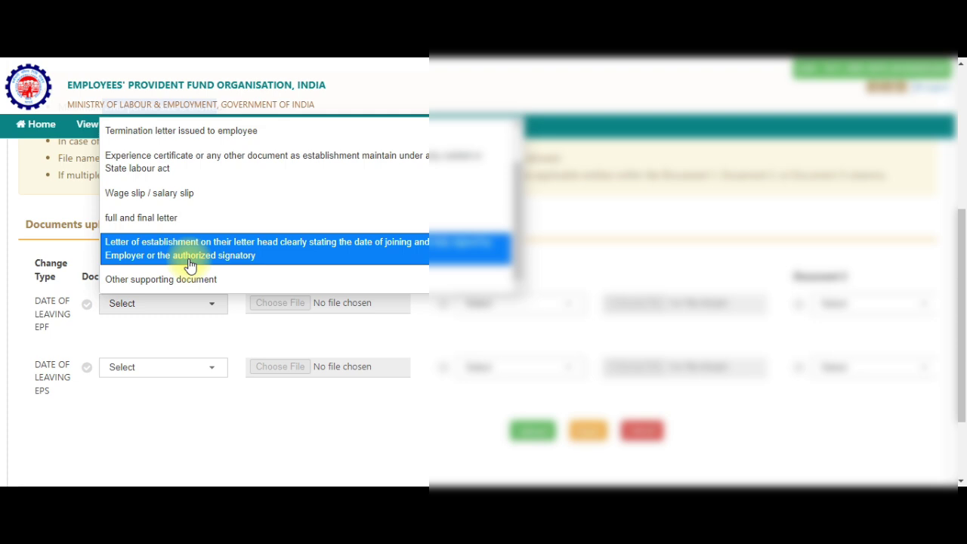
scroll(190, 265, down, 1)
click(188, 241)
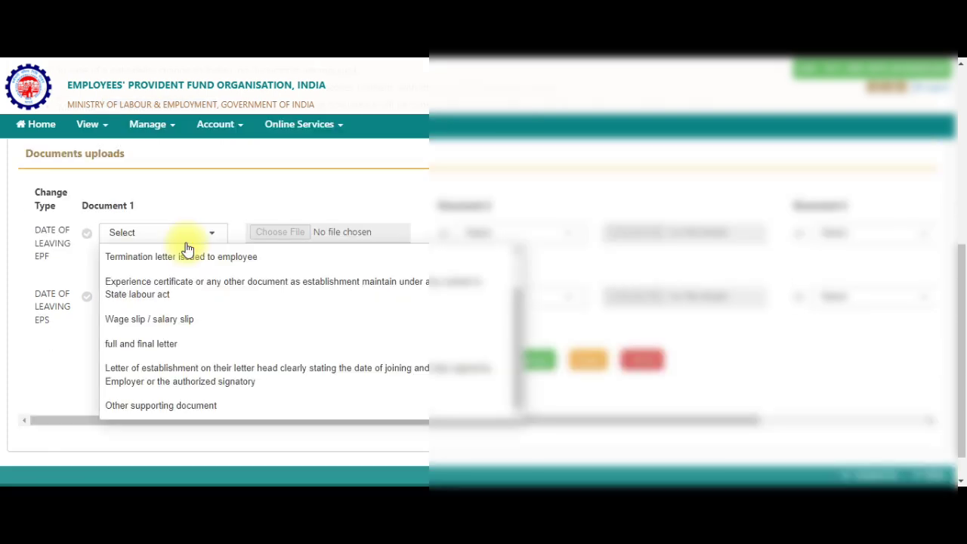
scroll(209, 279, up, 1)
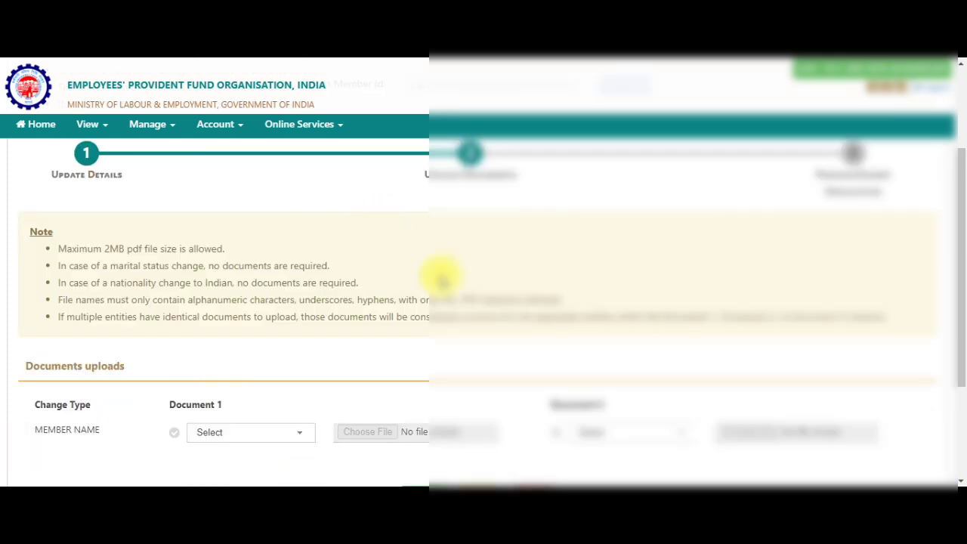
Bring up the Document 1 type choices and browse the list of document types
scroll(442, 279, down, 1)
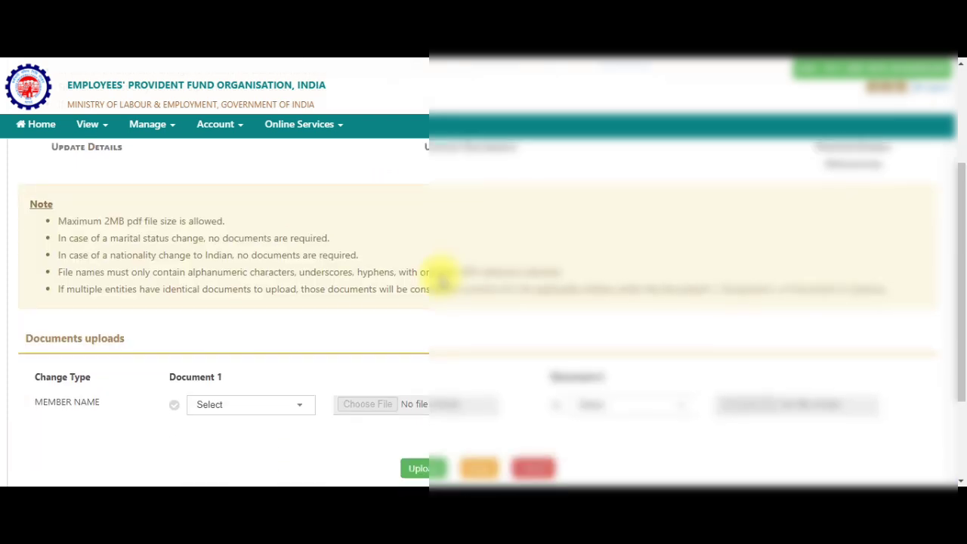
scroll(440, 278, down, 2)
scroll(438, 271, down, 2)
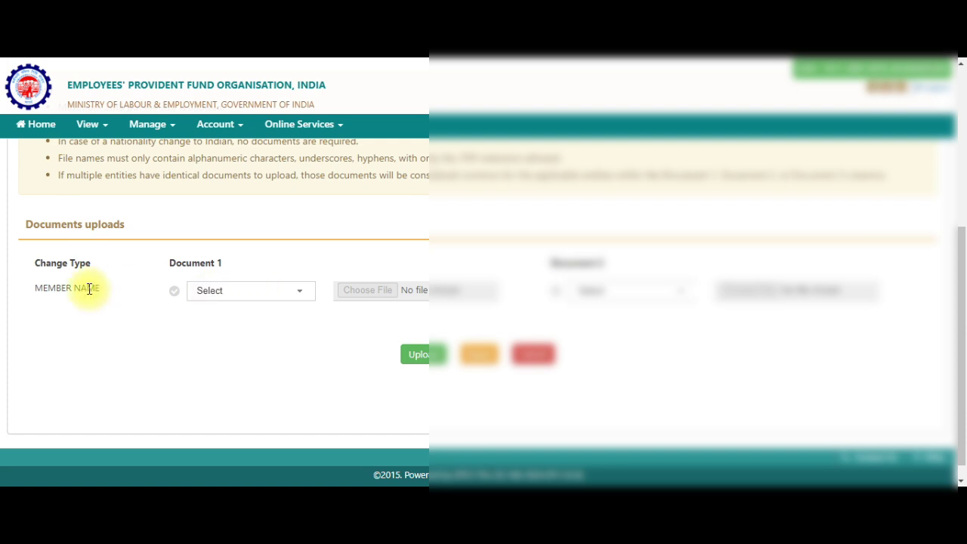
click(214, 291)
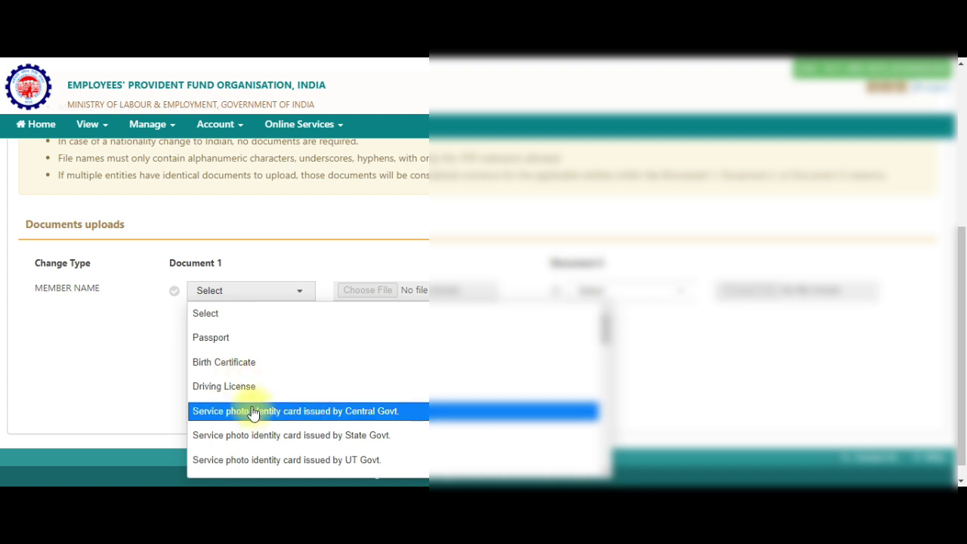
scroll(253, 412, down, 1)
scroll(253, 412, down, 1)
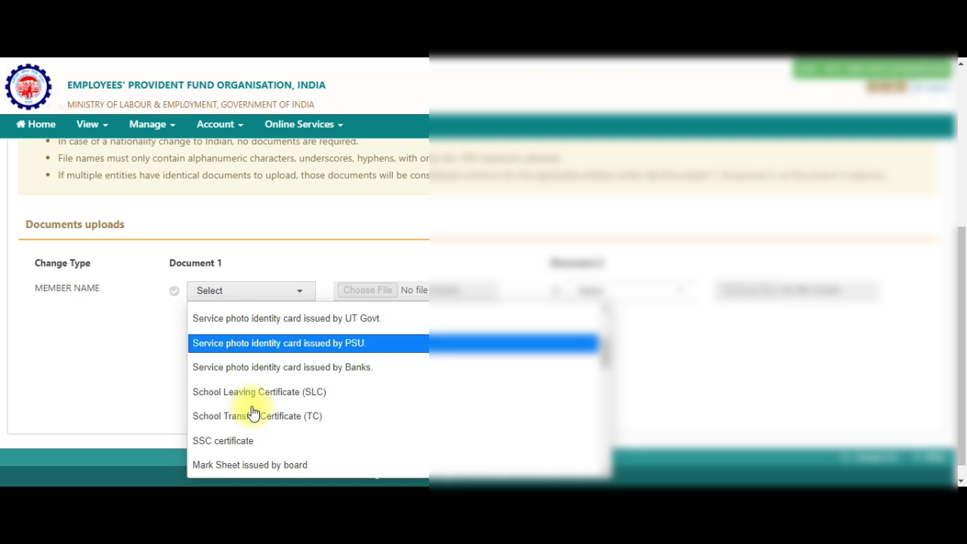
scroll(257, 442, down, 2)
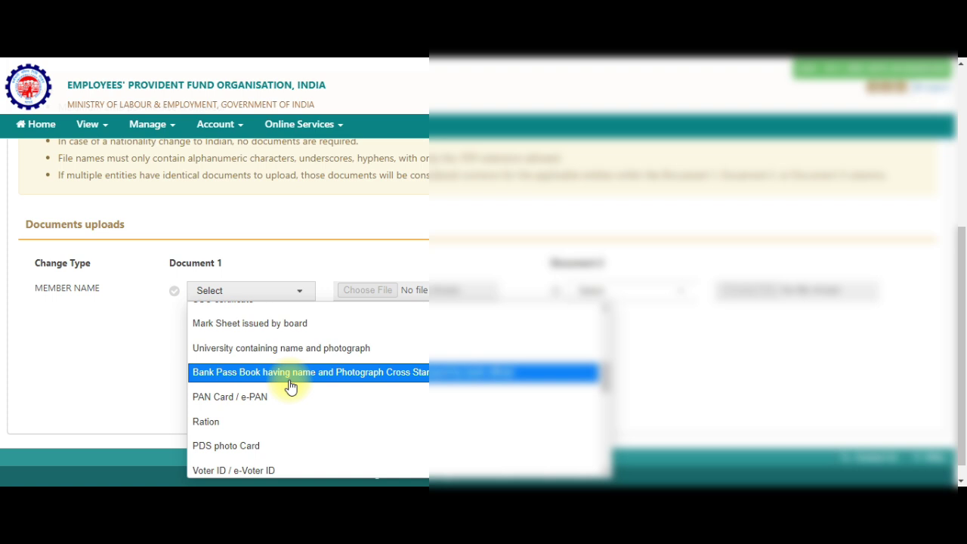
scroll(282, 367, up, 3)
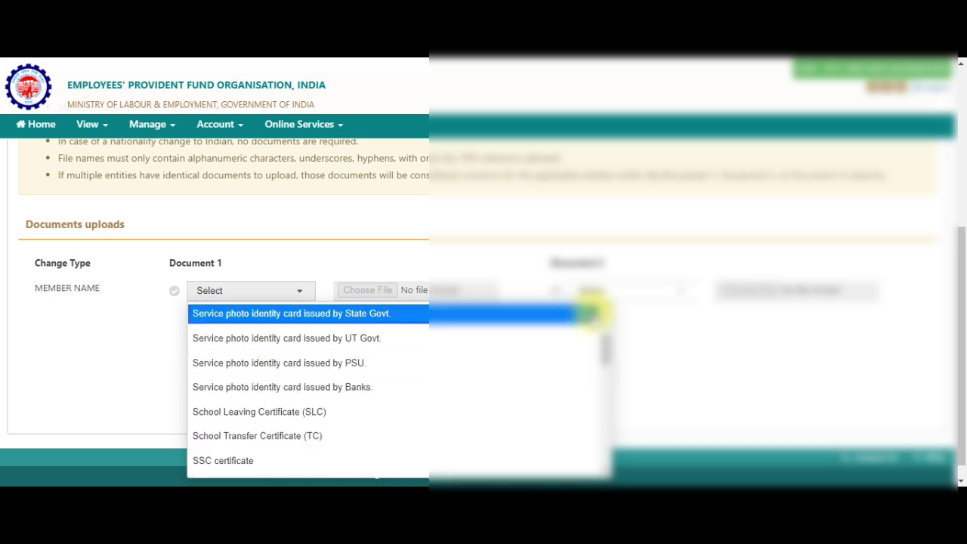
Reopen the Document 1 type list and go down to the 'Experience certificate' option
click(663, 298)
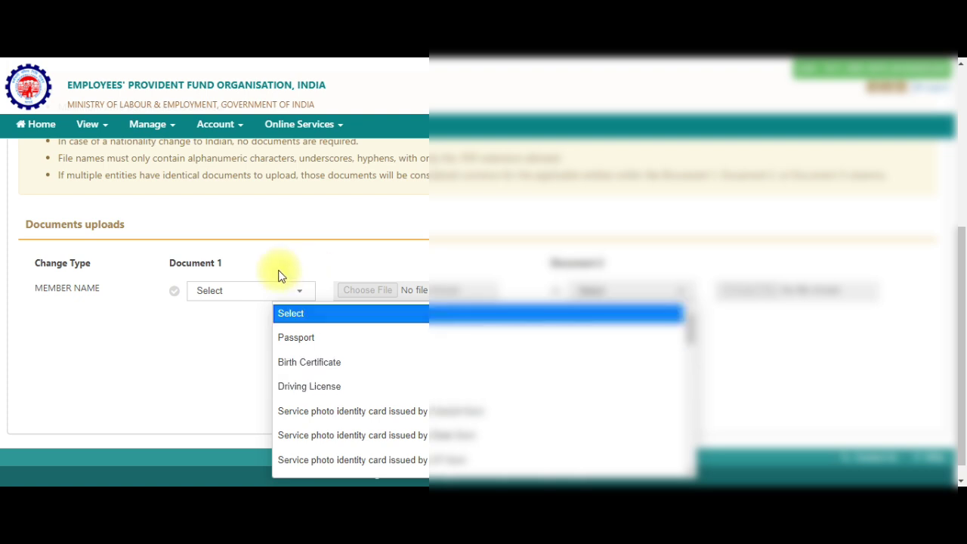
scroll(465, 401, down, 2)
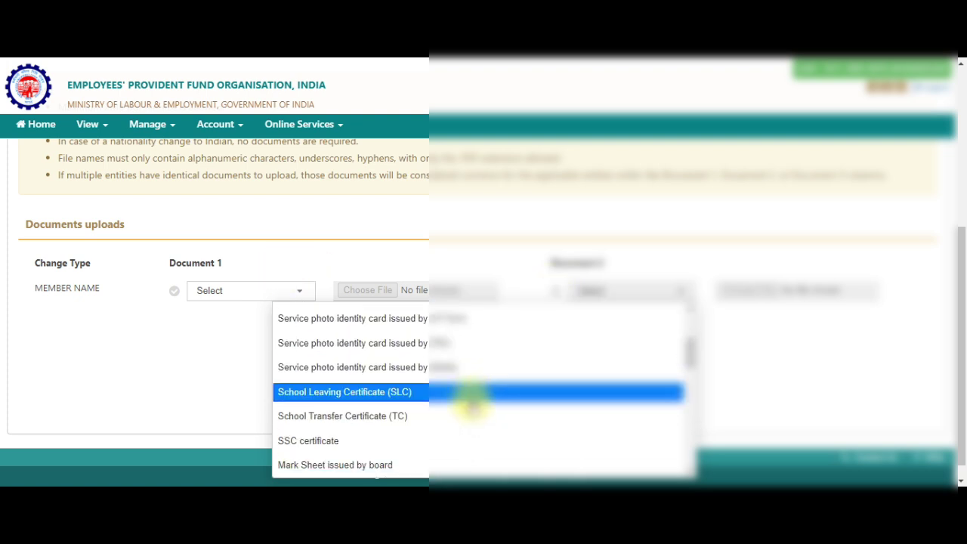
scroll(470, 399, down, 2)
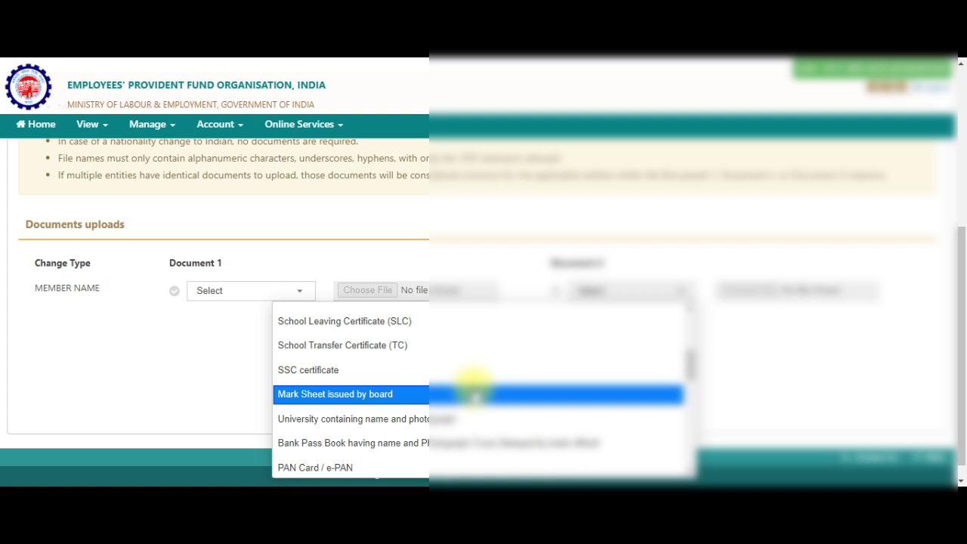
scroll(472, 389, down, 3)
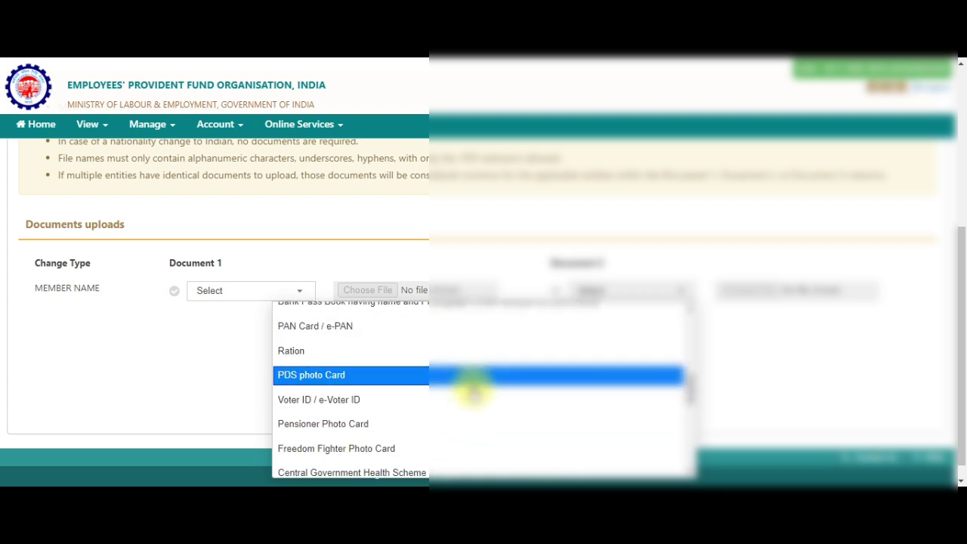
scroll(473, 389, down, 2)
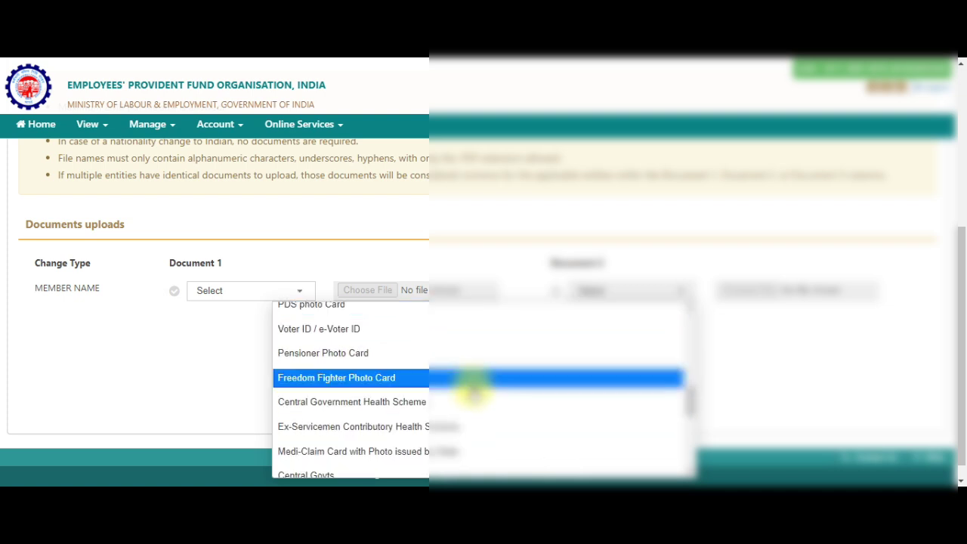
scroll(473, 389, down, 2)
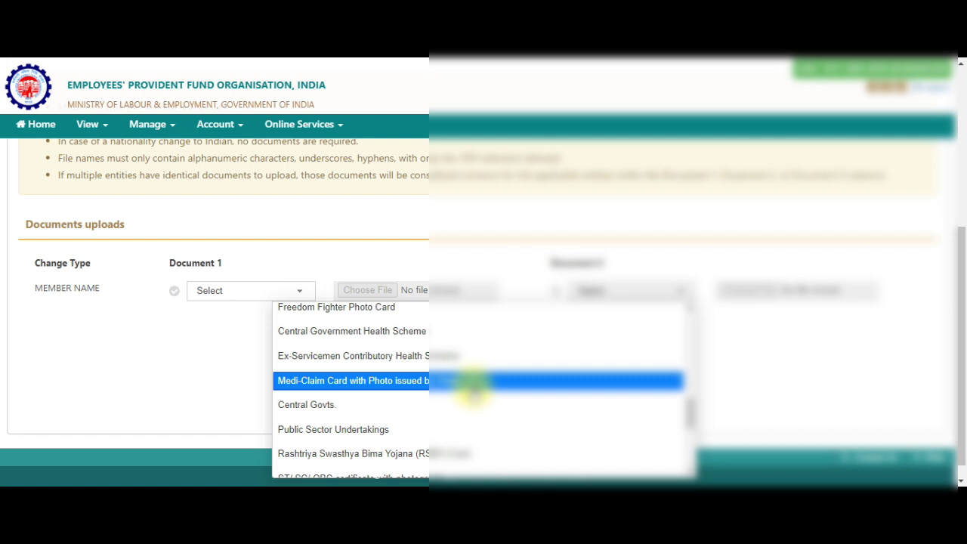
scroll(472, 389, down, 2)
scroll(456, 373, down, 2)
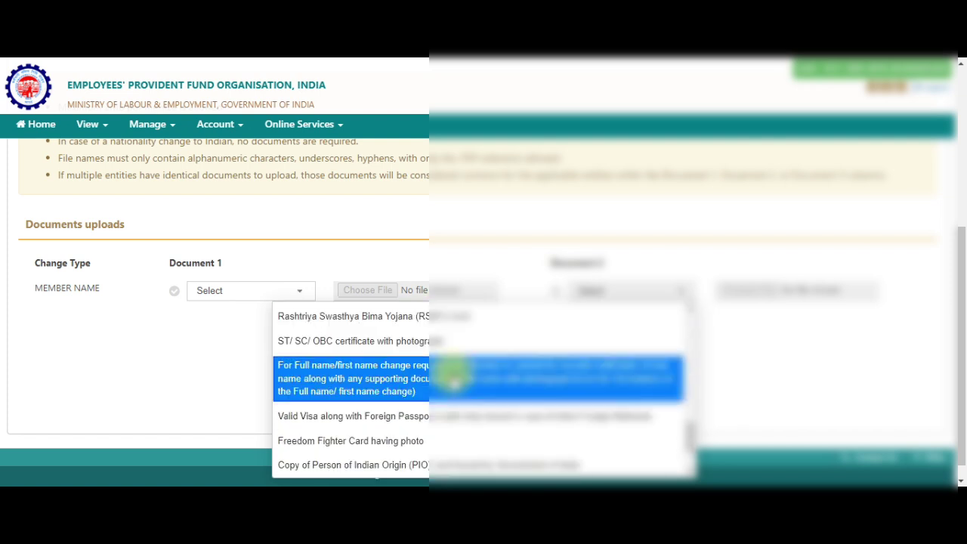
scroll(453, 374, down, 2)
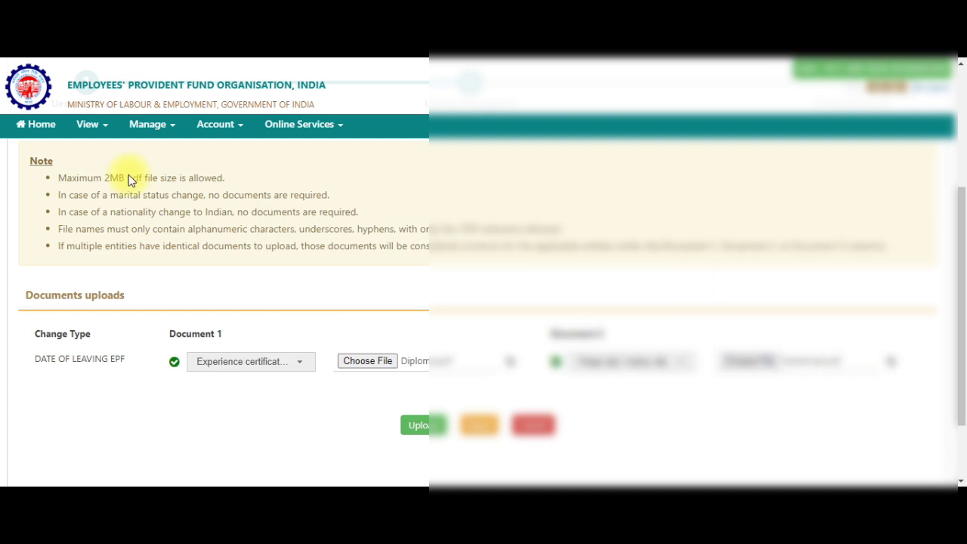
Upload the attached experience certificate to reach the Preview/Submit Application step
click(417, 427)
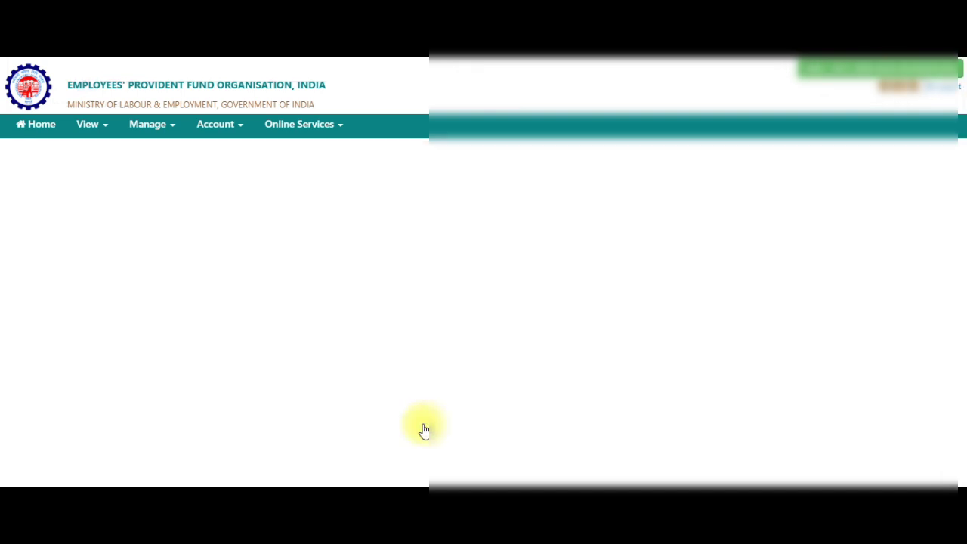
scroll(423, 378, down, 1)
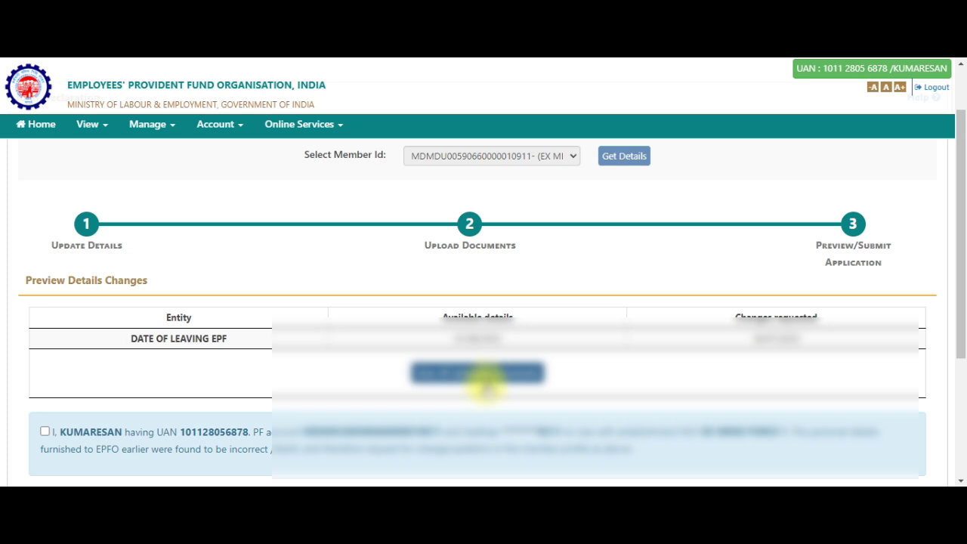
Check that Date of Leaving EPF changes from 01/08/2023 to the requested 26/07/2023
drag(439, 316, 527, 324)
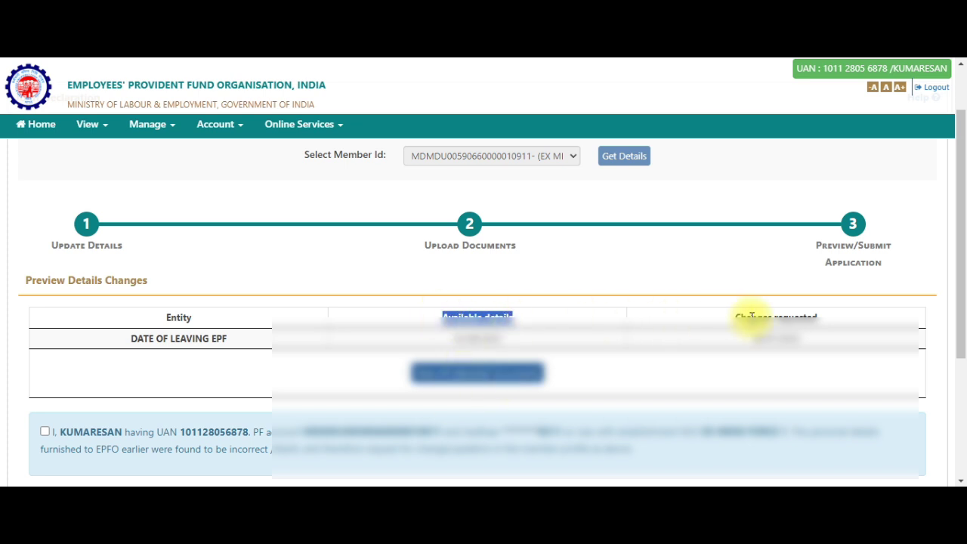
drag(734, 316, 845, 321)
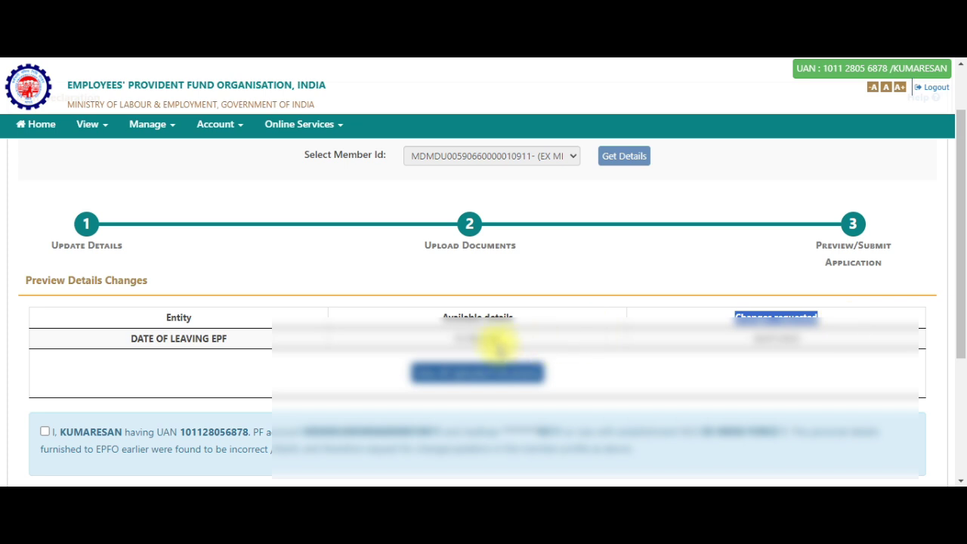
drag(498, 339, 455, 342)
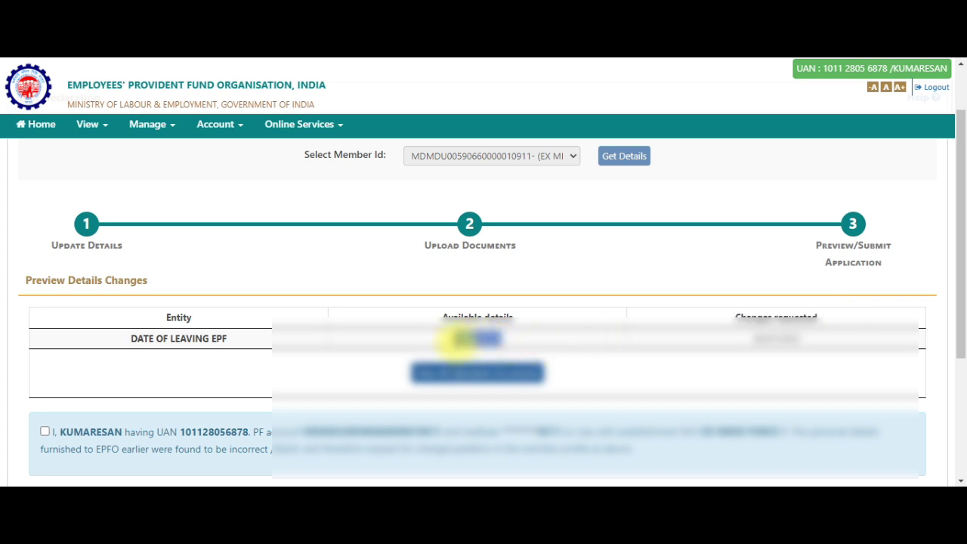
drag(747, 340, 801, 348)
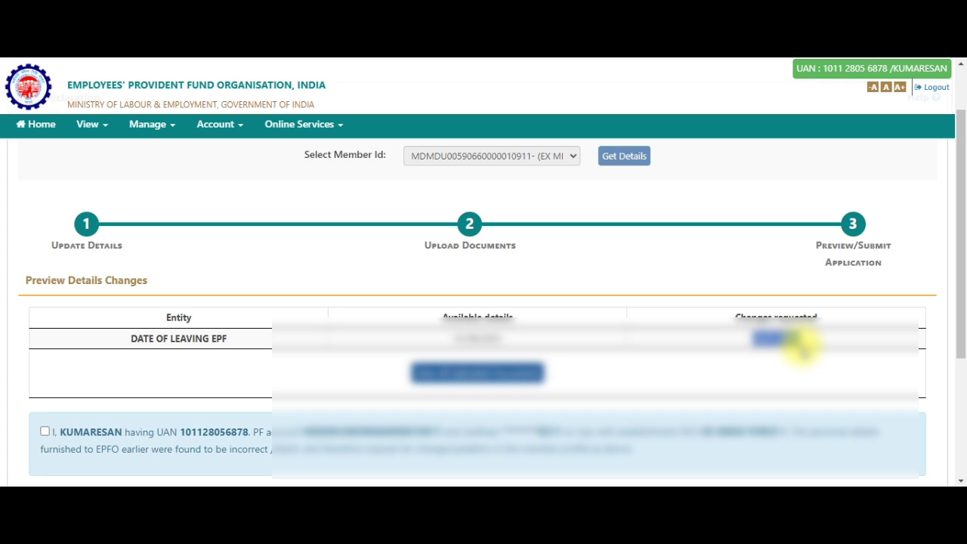
Tick the incorrect-details declaration and the Aadhaar authentication consent checkboxes
scroll(110, 381, down, 1)
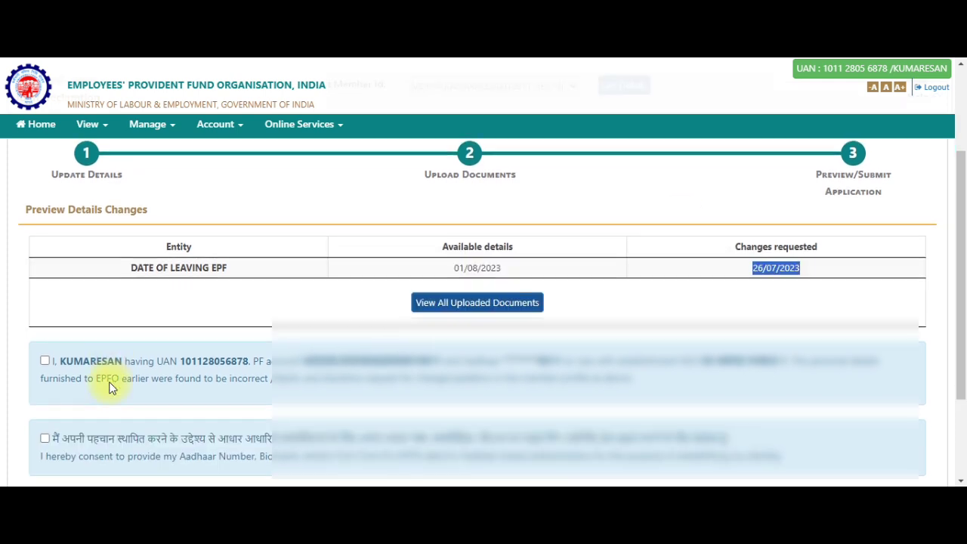
click(46, 362)
scroll(42, 385, down, 1)
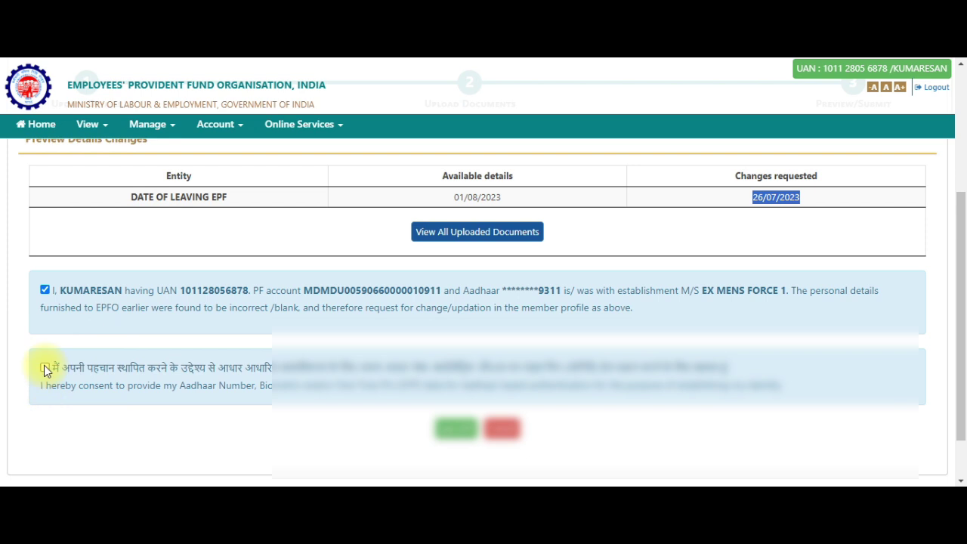
click(44, 367)
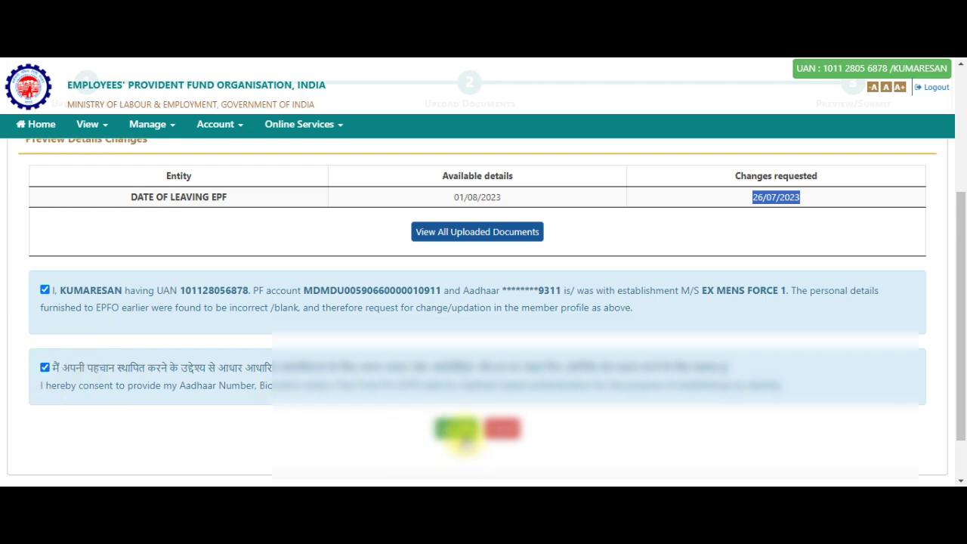
scroll(633, 348, up, 2)
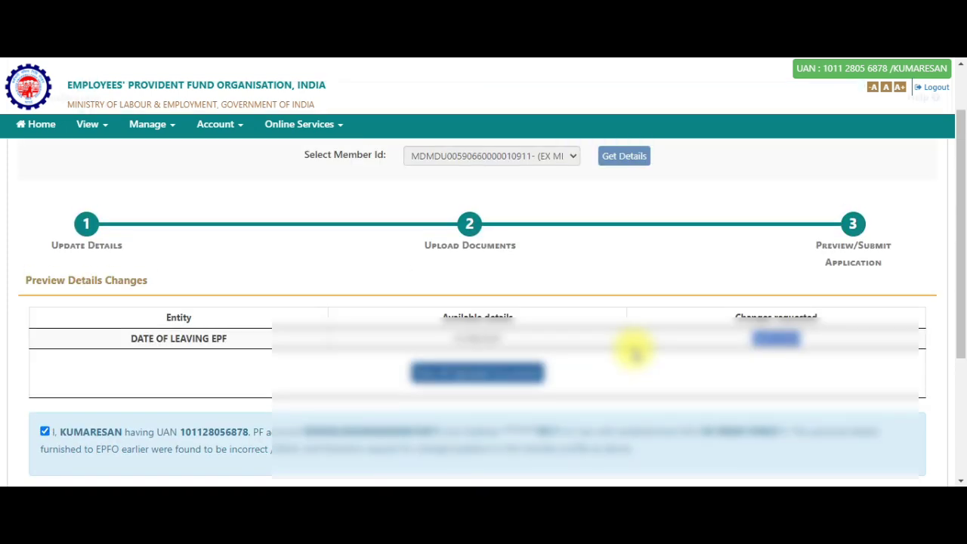